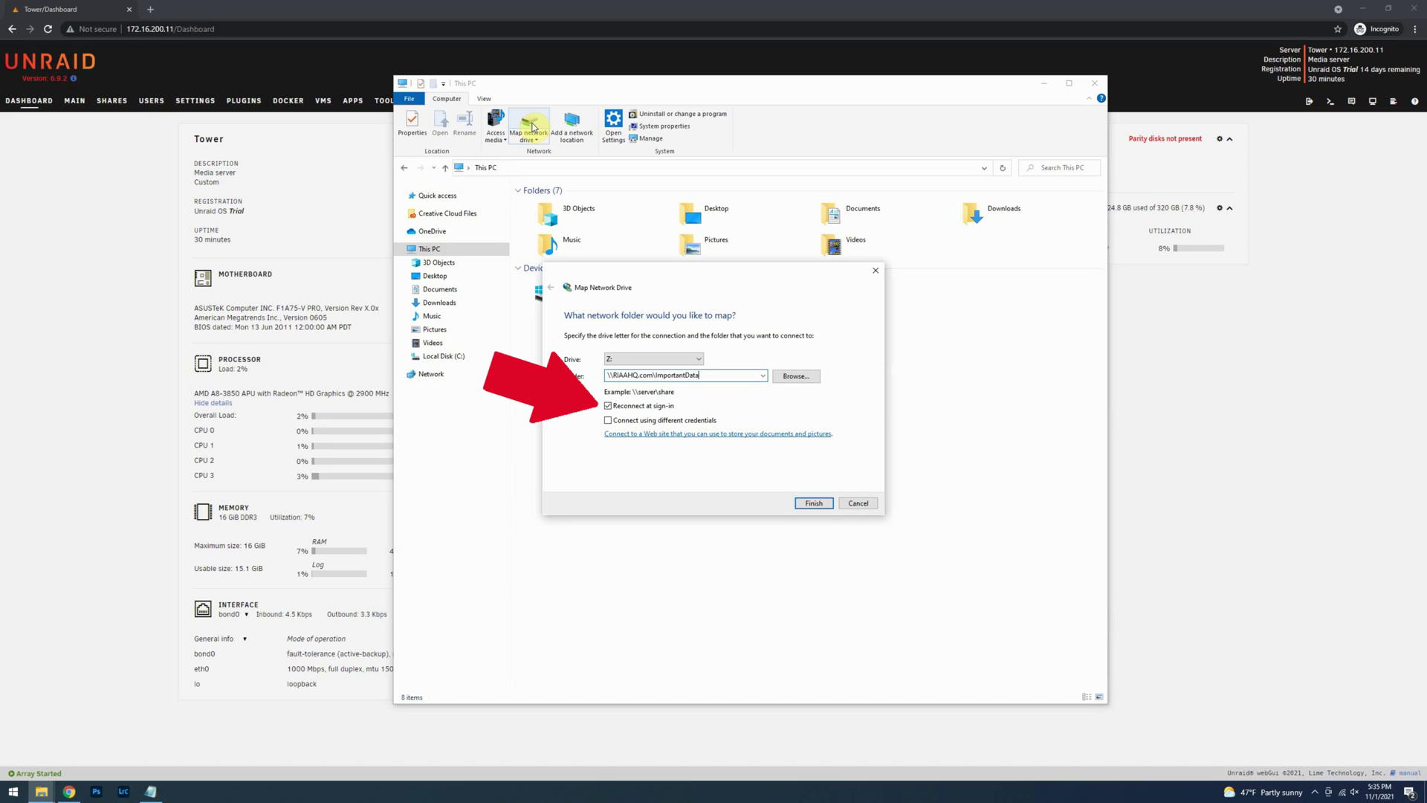
Map \\RIAAHQ.com\ImportantData as drive Z: using different credentials, with user name readonly and its password, and remember the credentials.
left_click(608, 420)
left_click(828, 504)
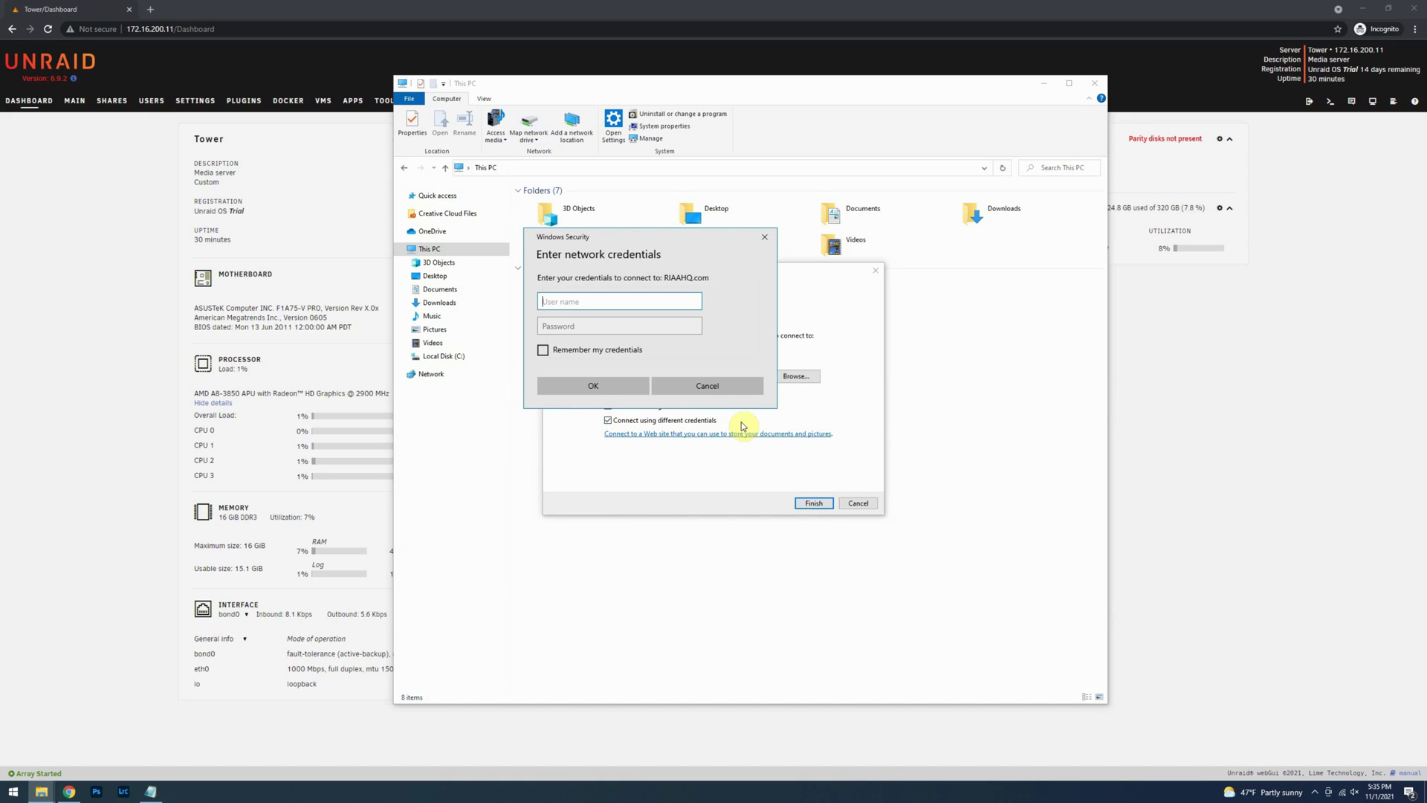
type("readonly")
key("Tab")
type("•••••")
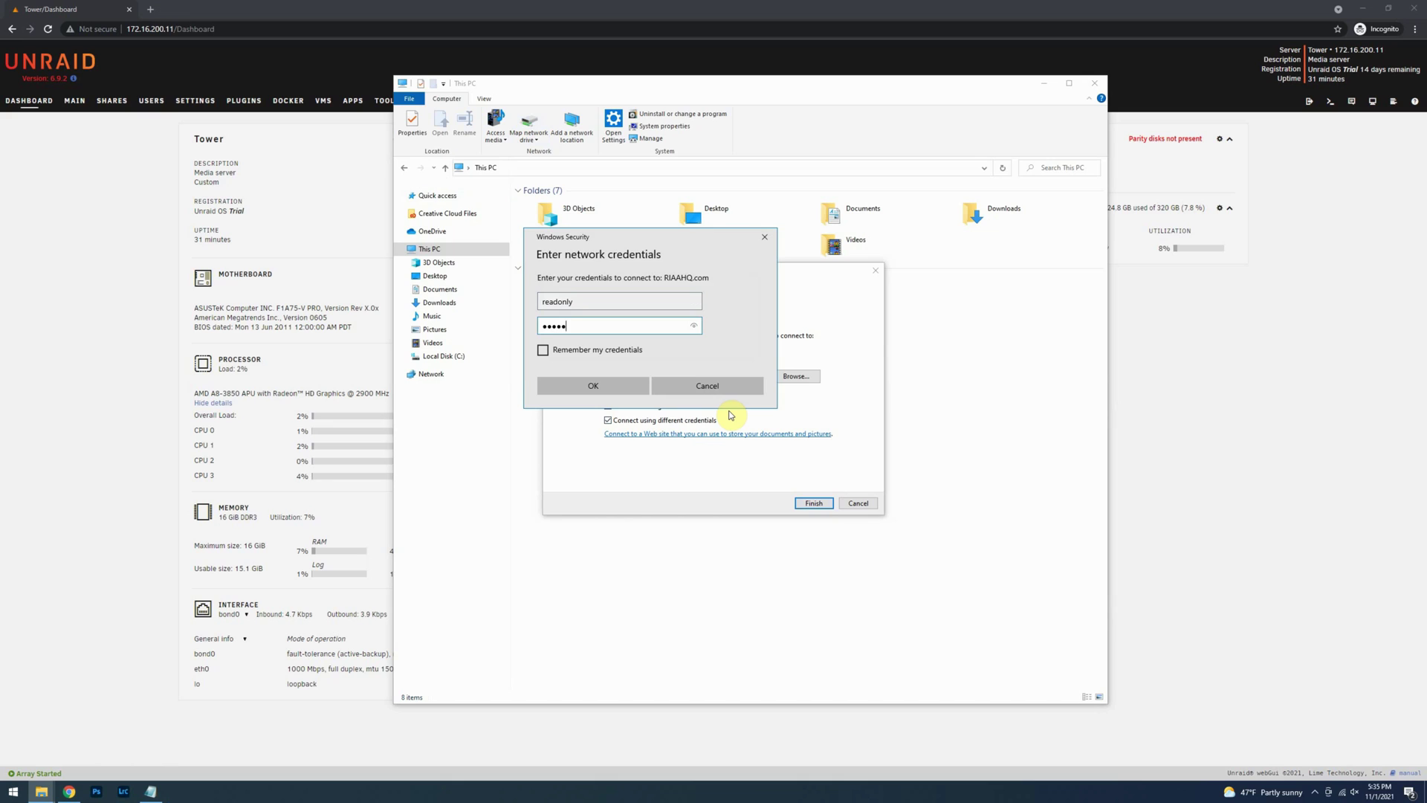
type("•")
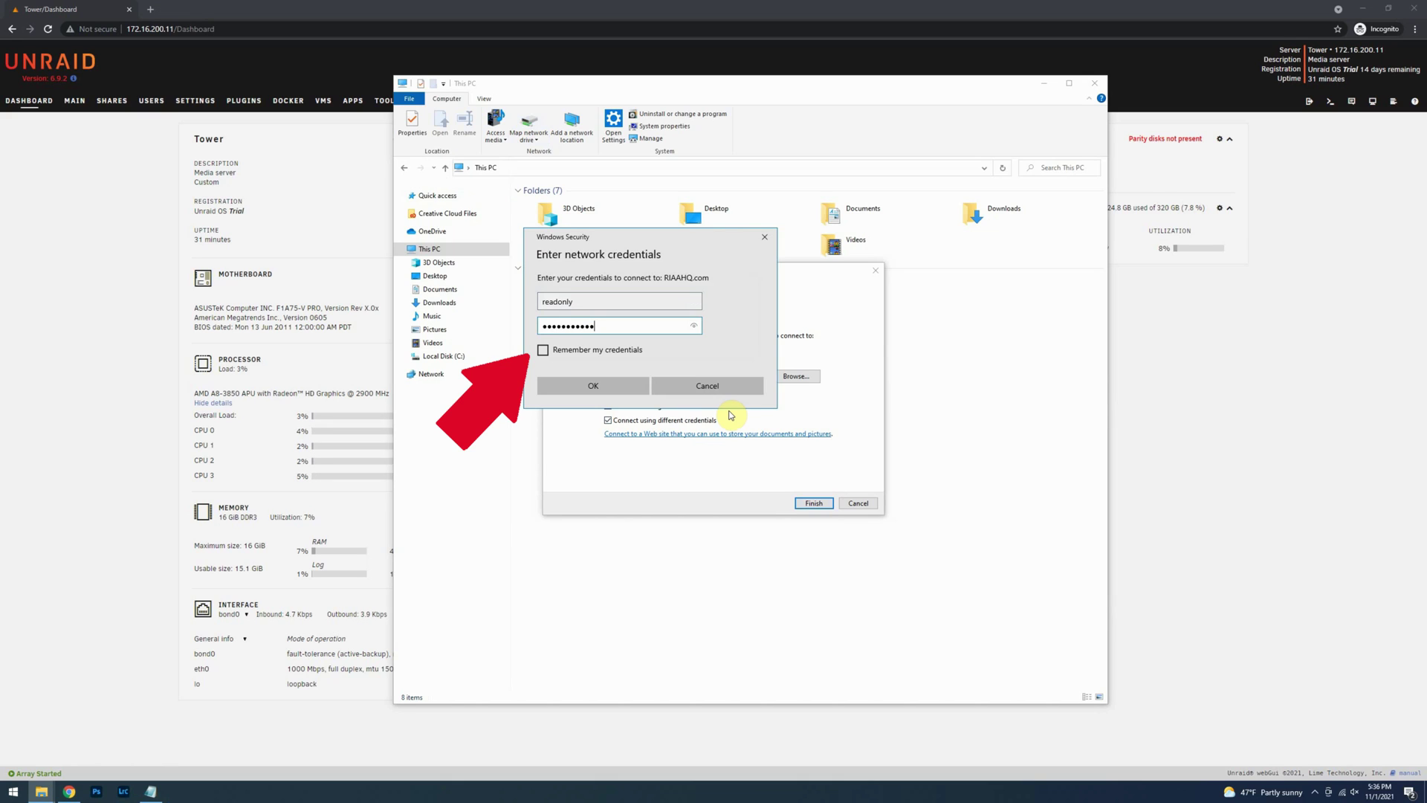
left_click(571, 351)
left_click(590, 390)
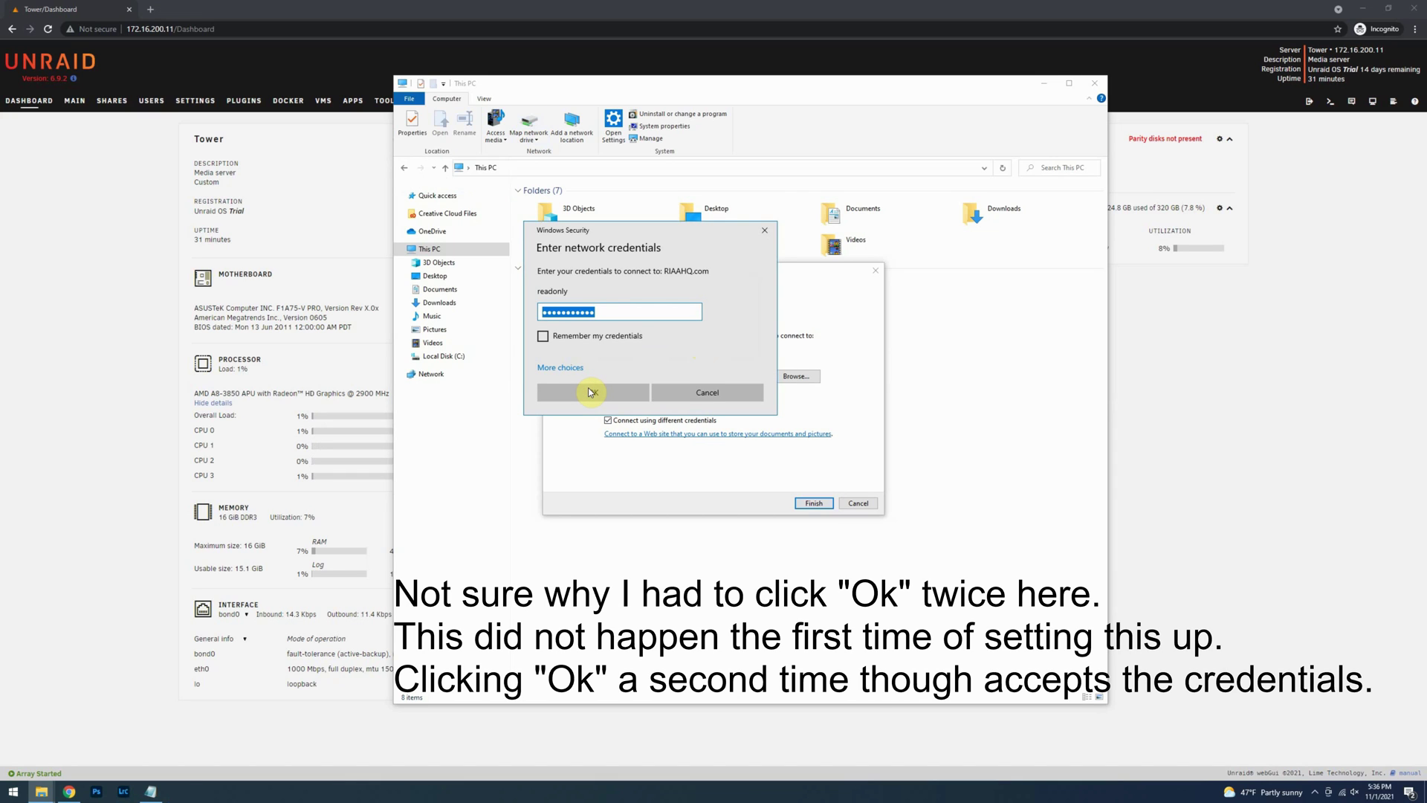
left_click(593, 394)
left_click(587, 393)
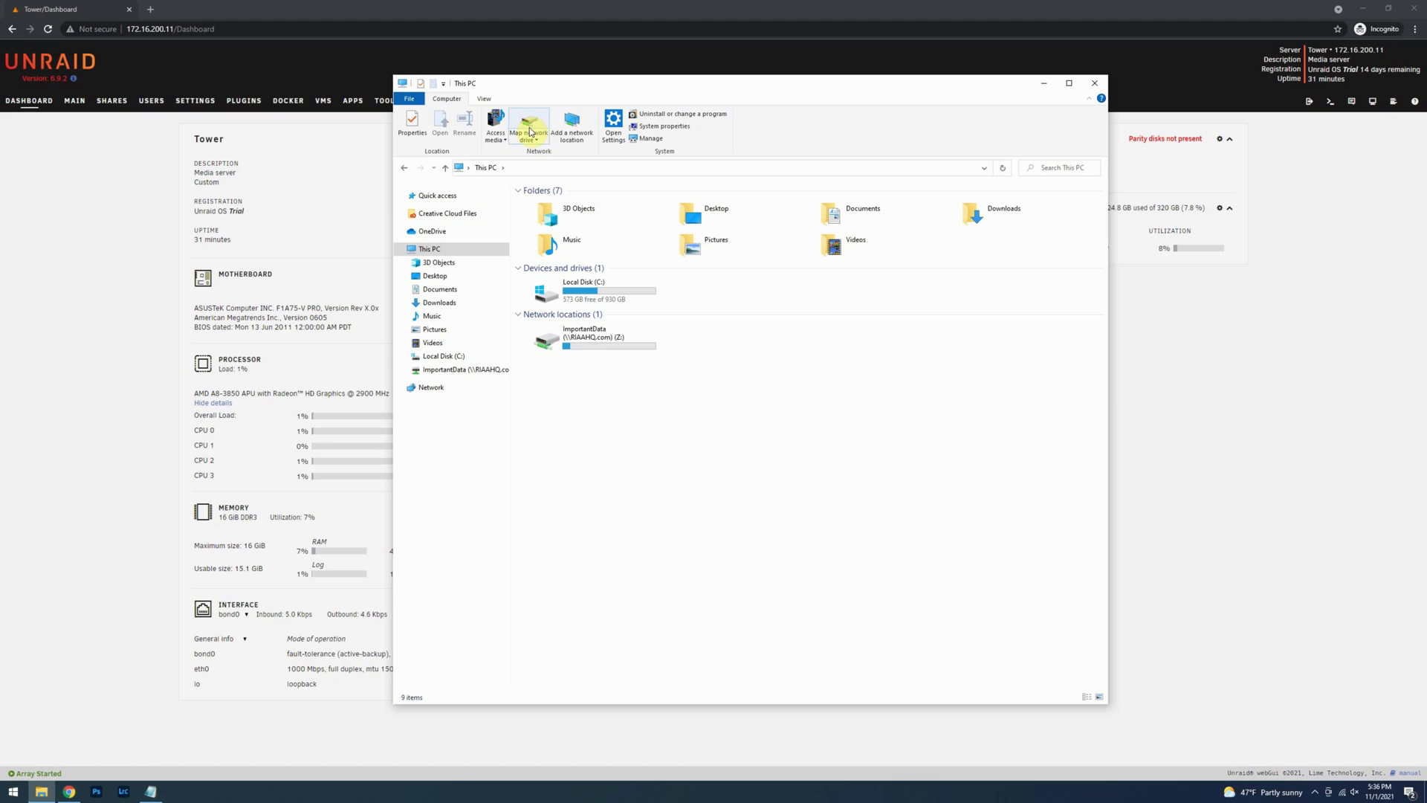
Map \\172.16.200.11\ImportantData to drive Y:, reconnecting at sign-in and using different credentials.
left_click(530, 131)
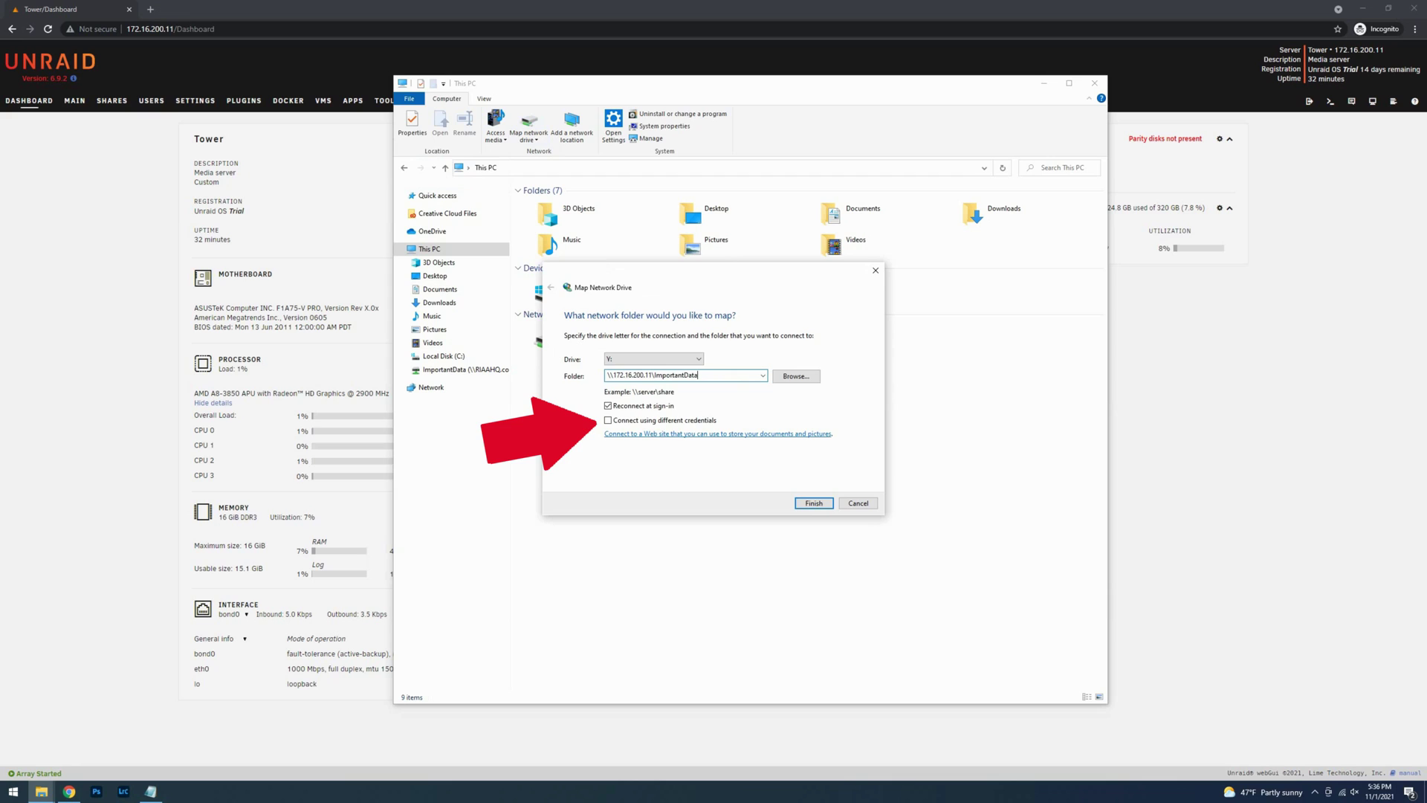
left_click(608, 420)
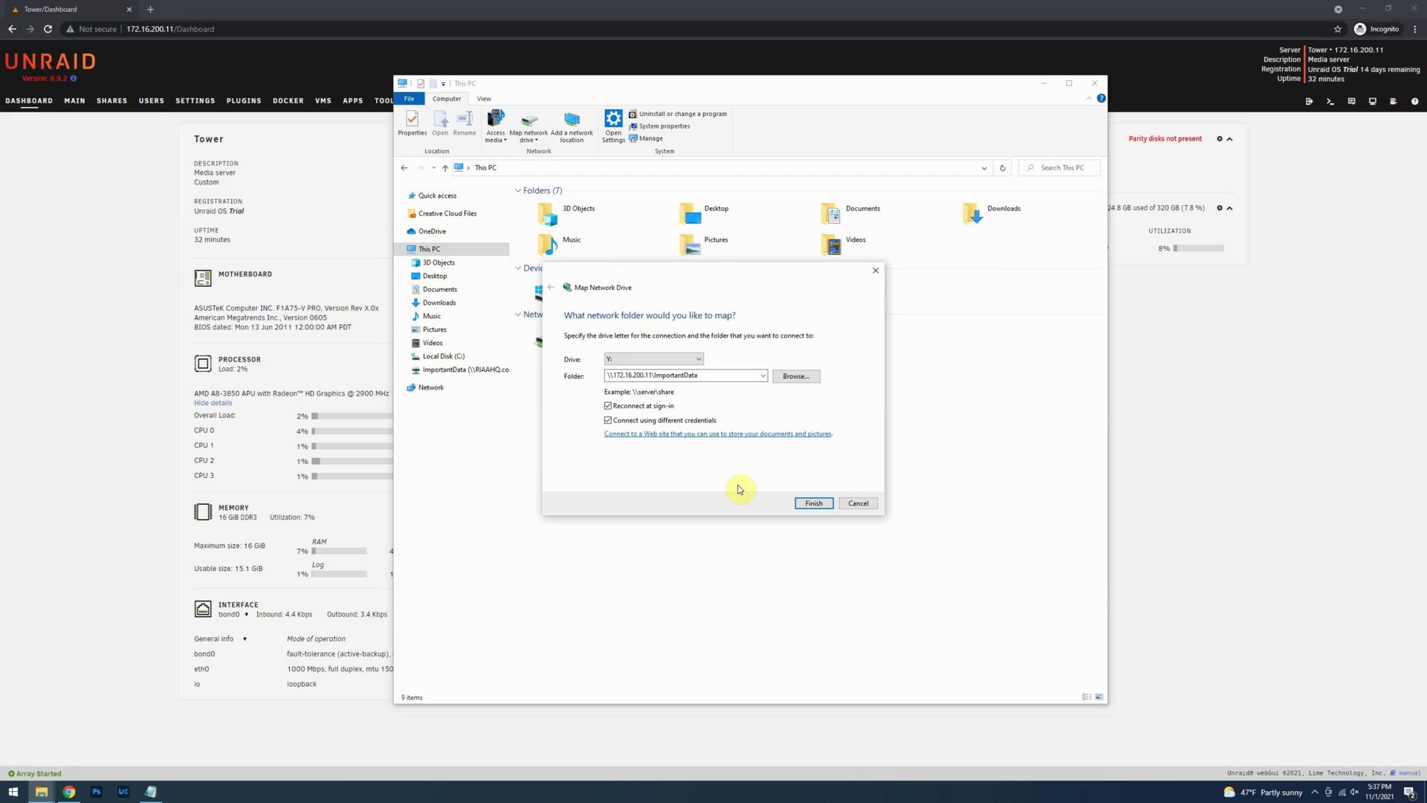
left_click(814, 504)
Sign in to 172.16.200.11 as readwrite with the account password, remember the credentials, and close the mapped drive's new window.
type("readwrit")
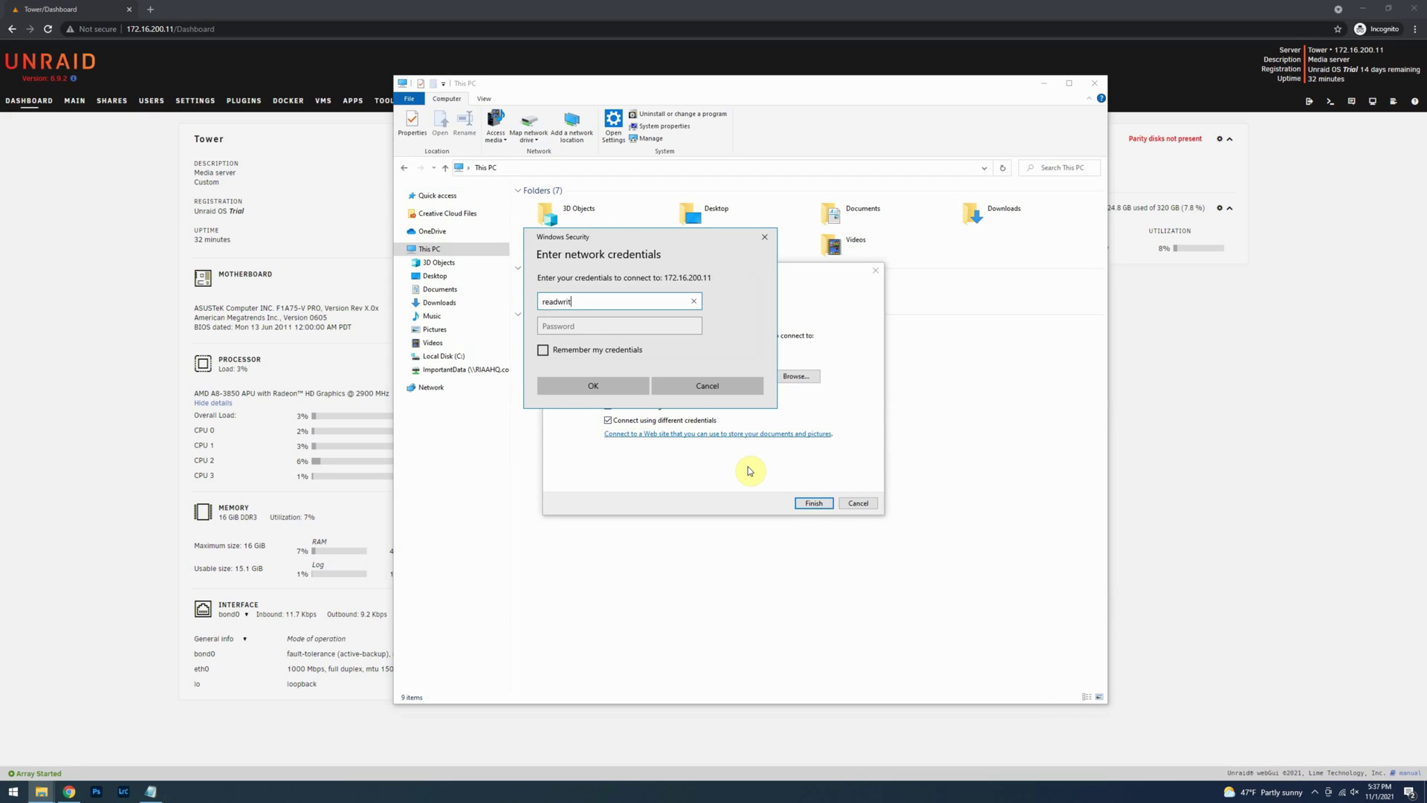
type("e")
key("Tab")
left_click(615, 348)
left_click(690, 322)
left_click(667, 320)
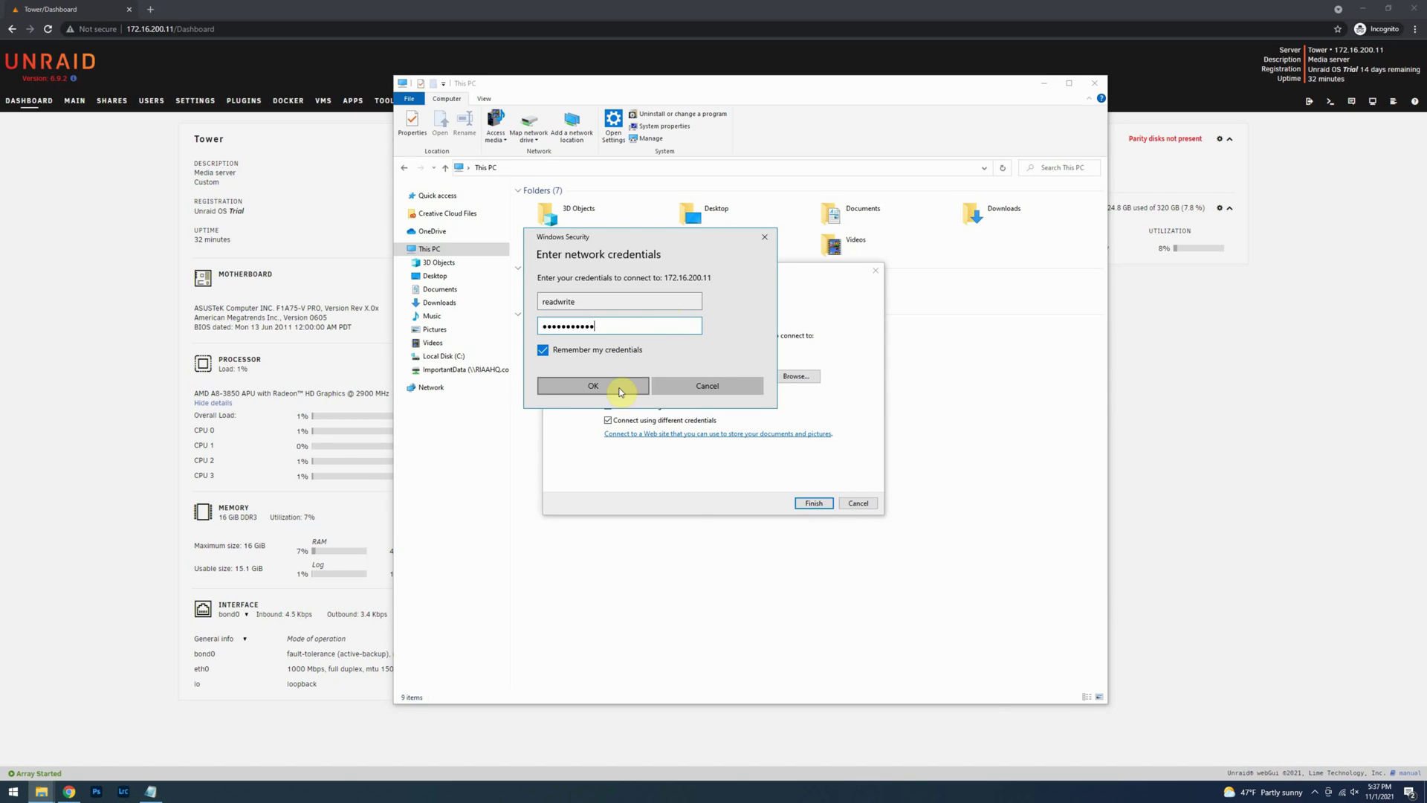
left_click(620, 386)
left_click(621, 392)
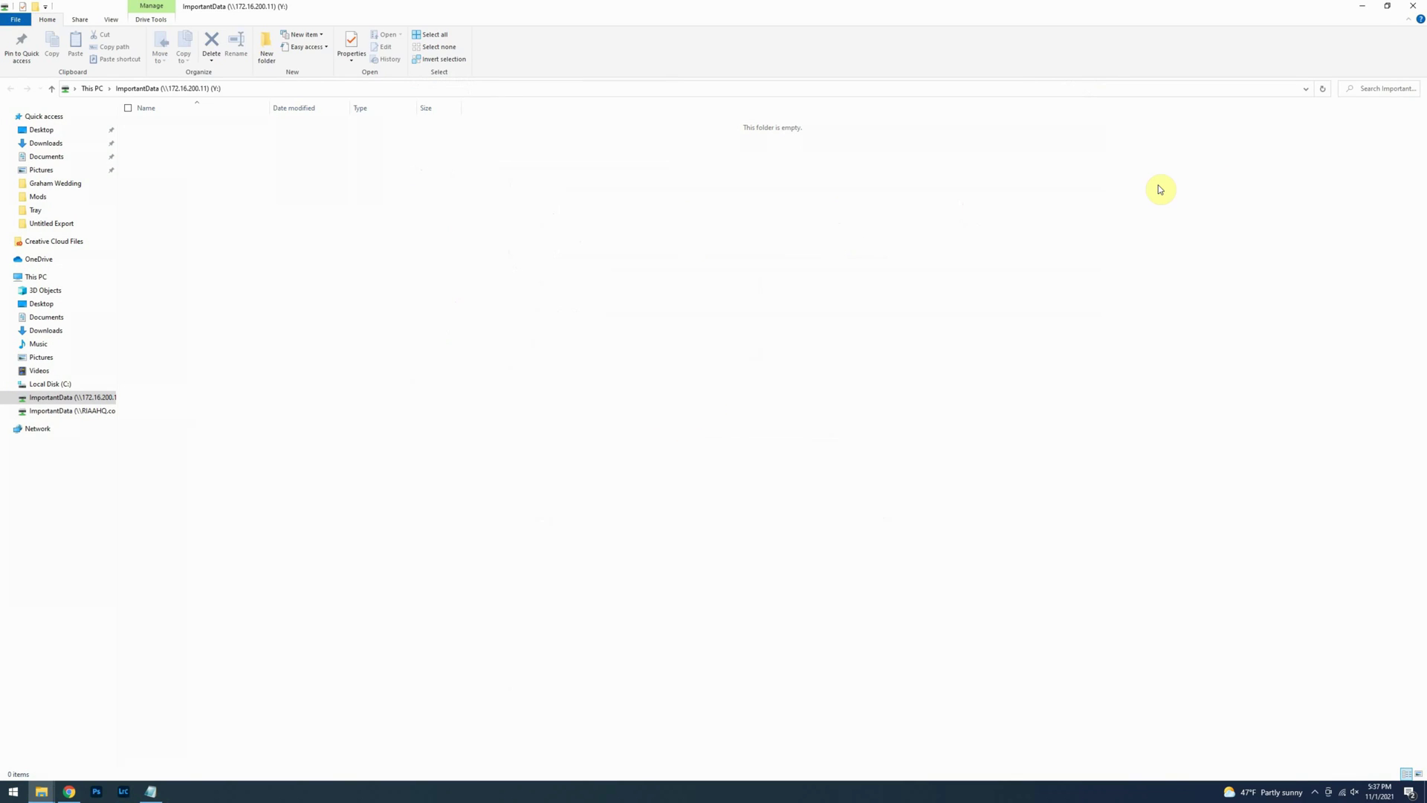
left_click(1407, 8)
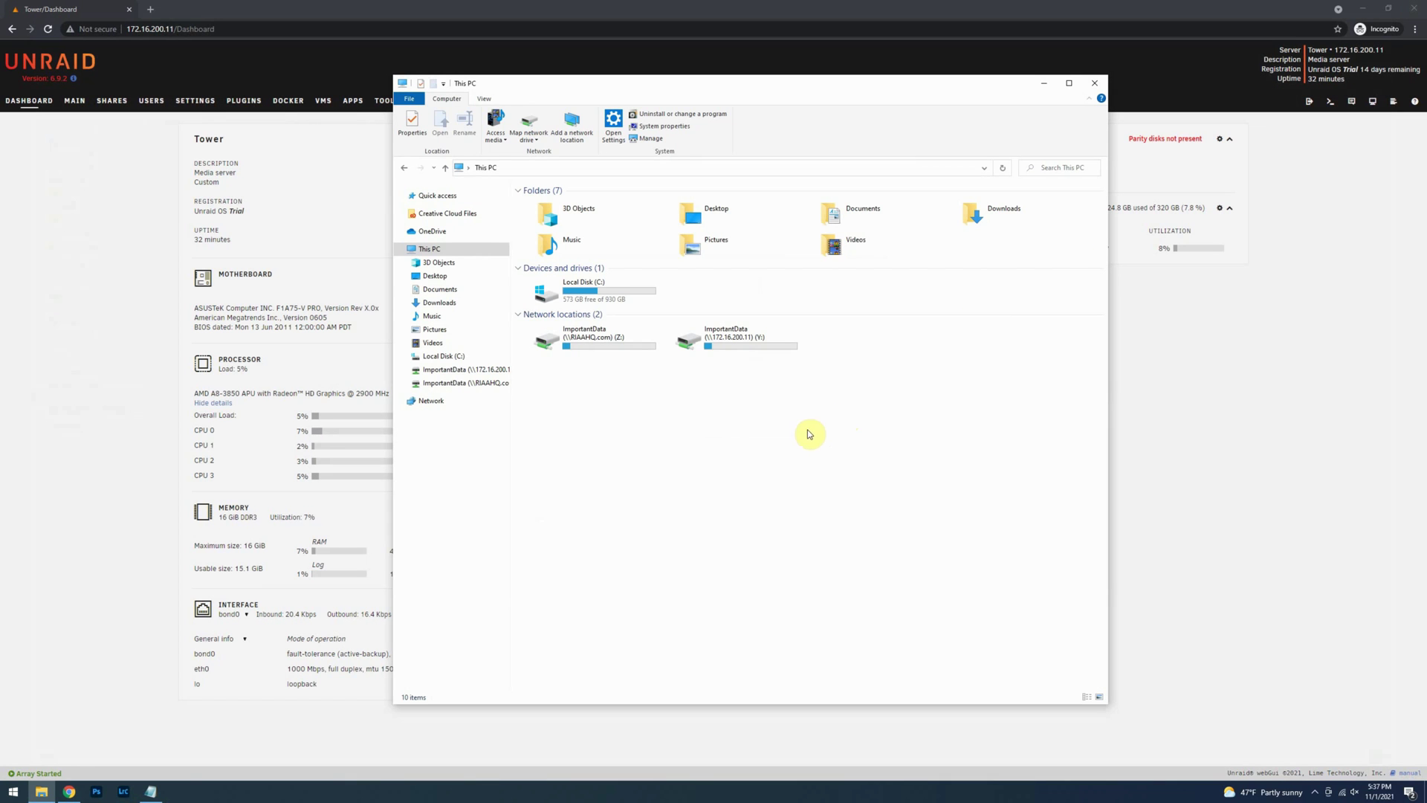
Create a new text document named "test file" on the ImportantData drive Y:.
double_click(706, 340)
right_click(584, 425)
mouse_move(699, 542)
left_click(757, 595)
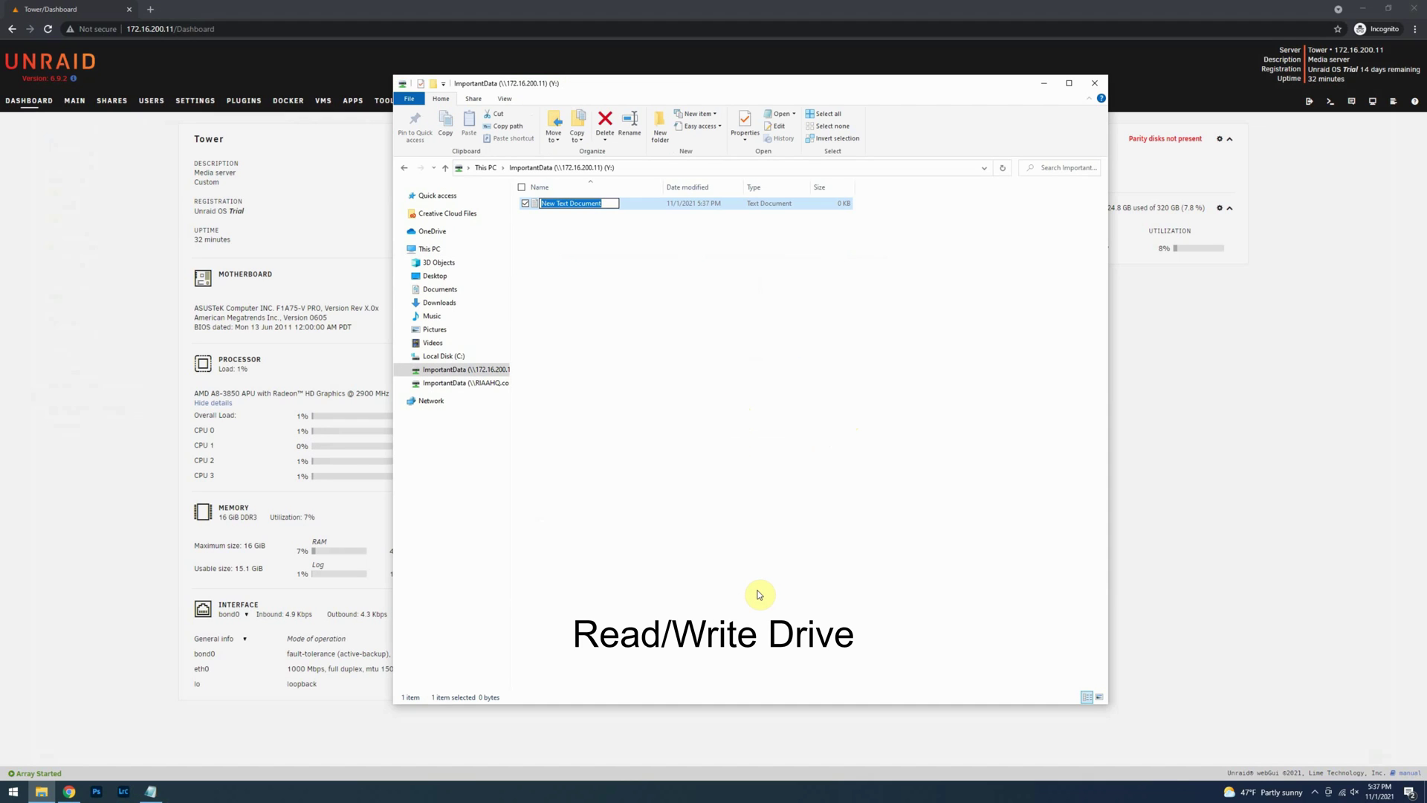
key("BackSpace")
type("test file")
key("Return")
Write "test test test" in the test file on drive Y:, then save and close it.
double_click(559, 204)
type("test test test")
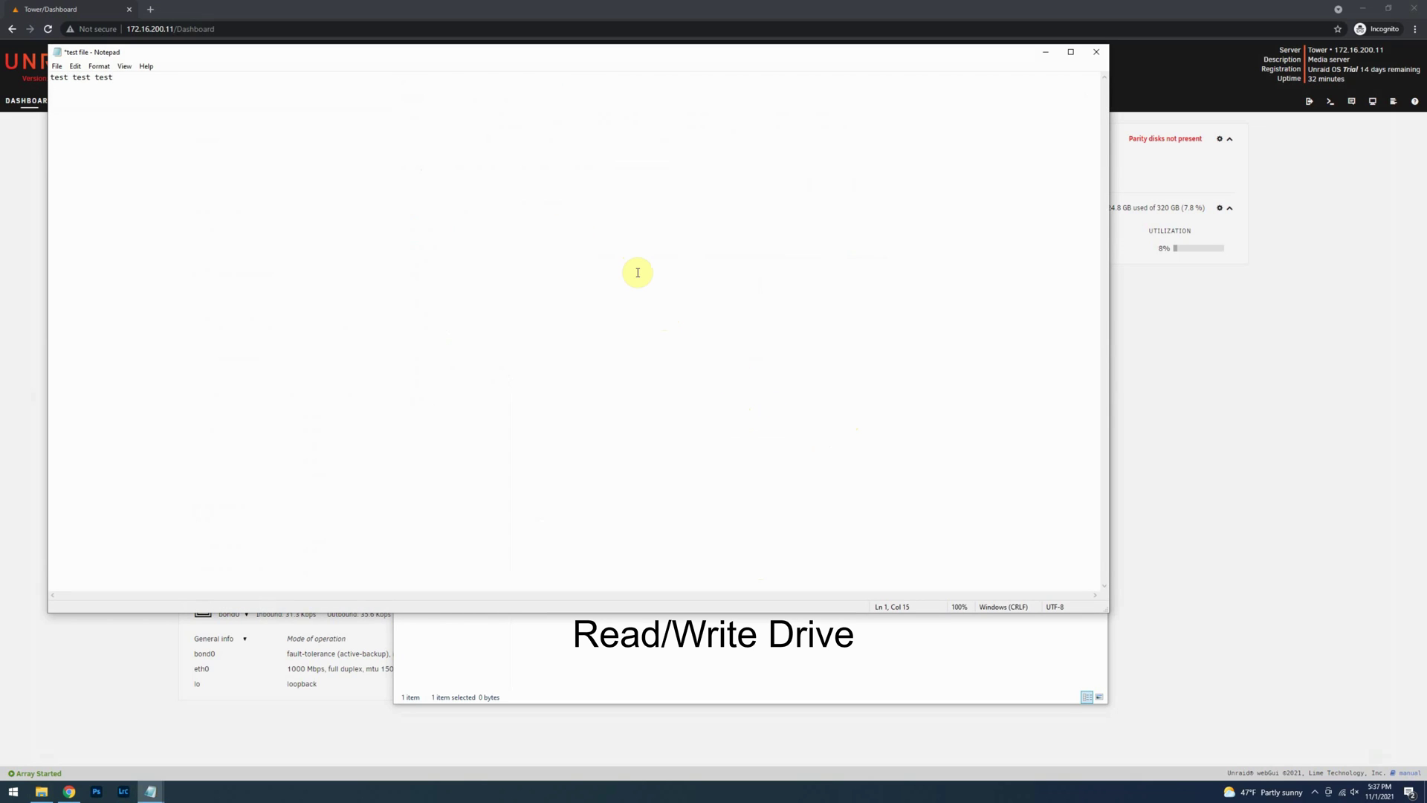
key("ctrl+s")
left_click(1097, 52)
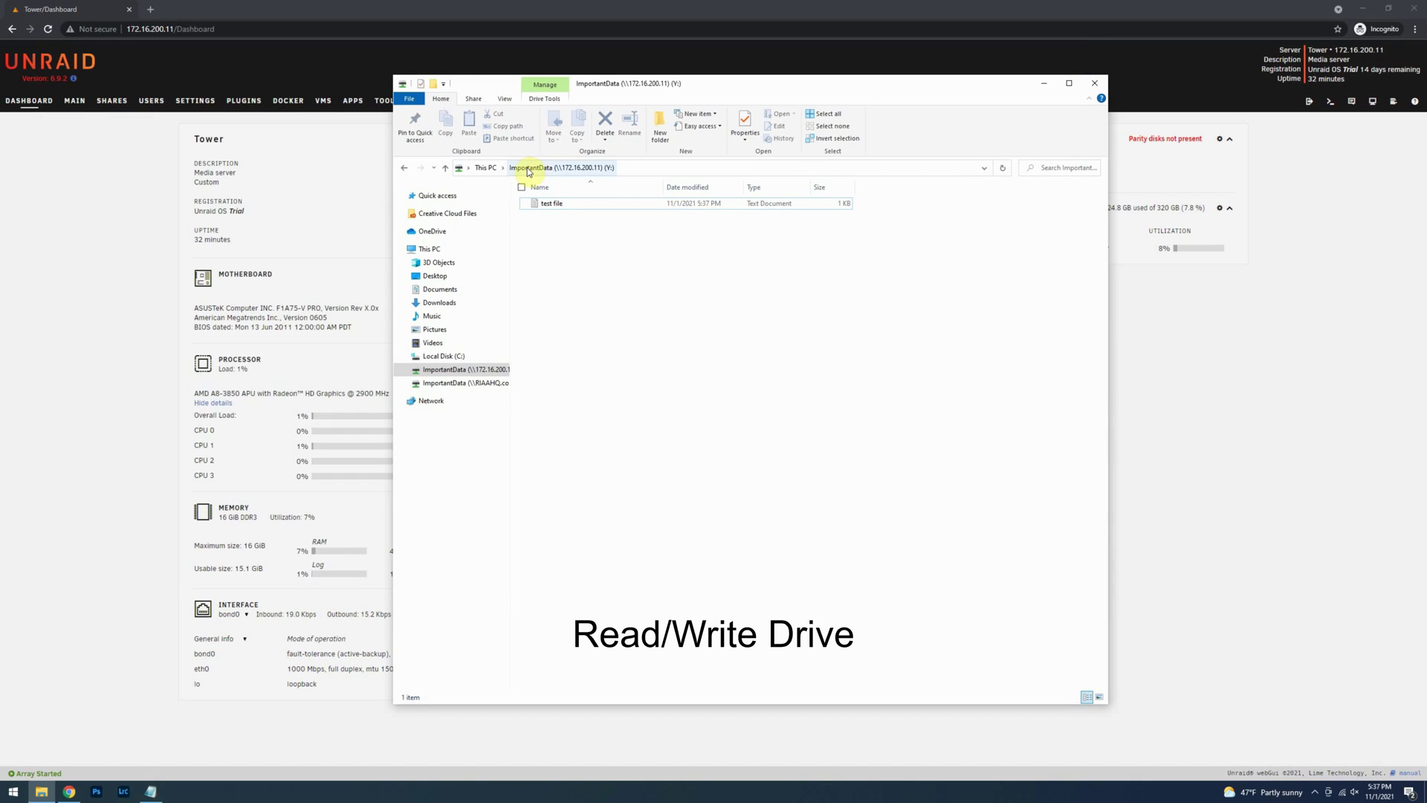
Try to append "sadadsa" to the test file on drive Z: and save it, then close the file without saving.
left_click(491, 169)
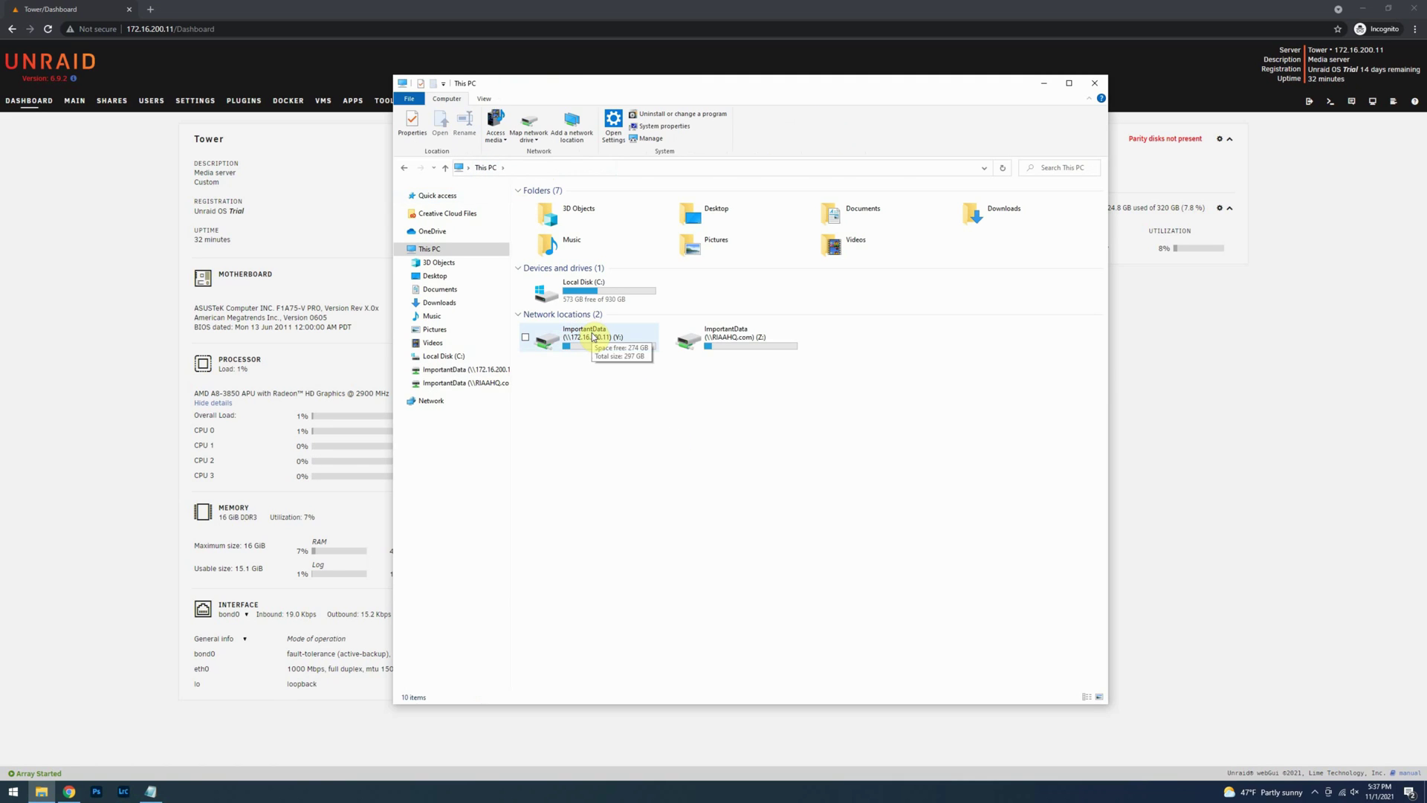
double_click(707, 336)
double_click(557, 207)
left_click(554, 212)
type("sadadsa")
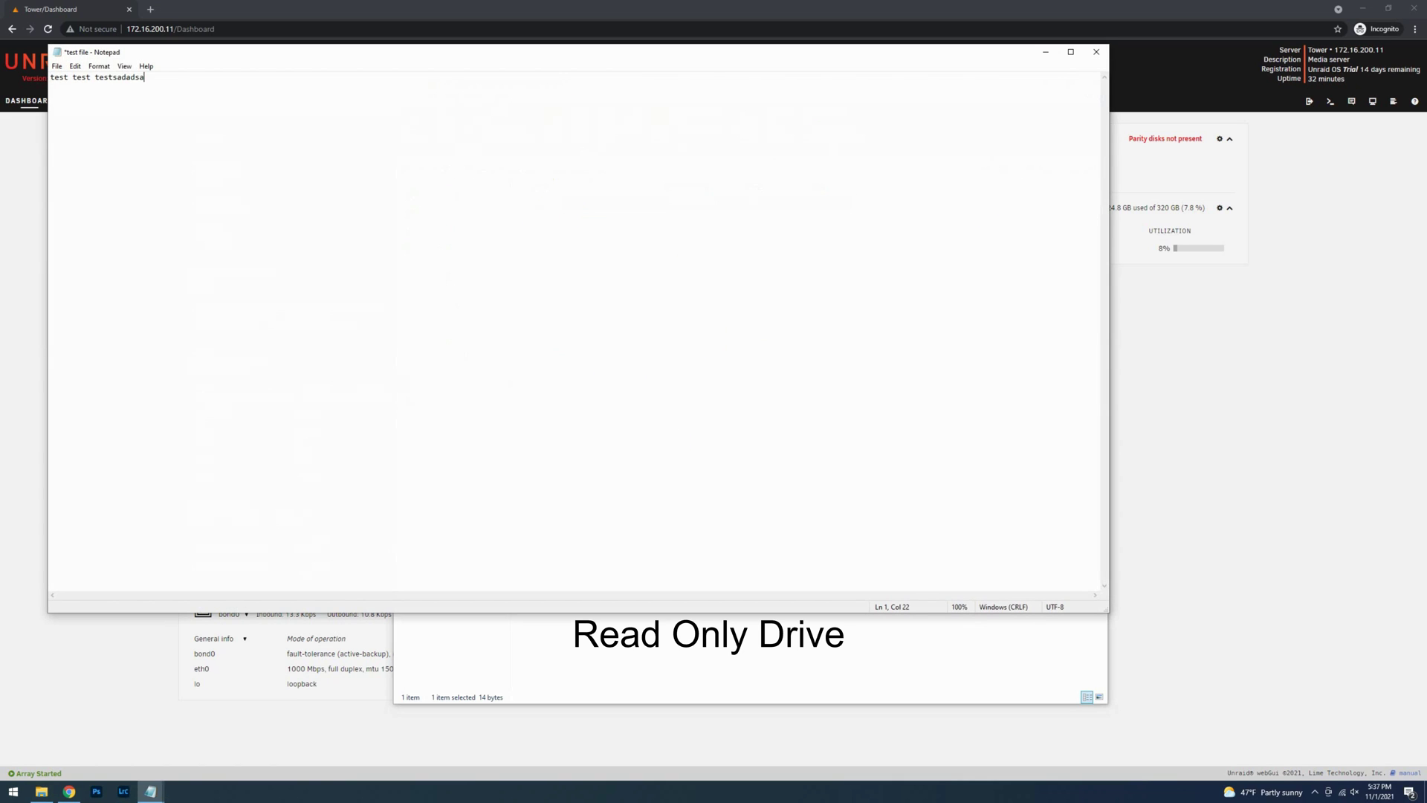
key("ctrl+s")
left_click(624, 455)
left_click(739, 396)
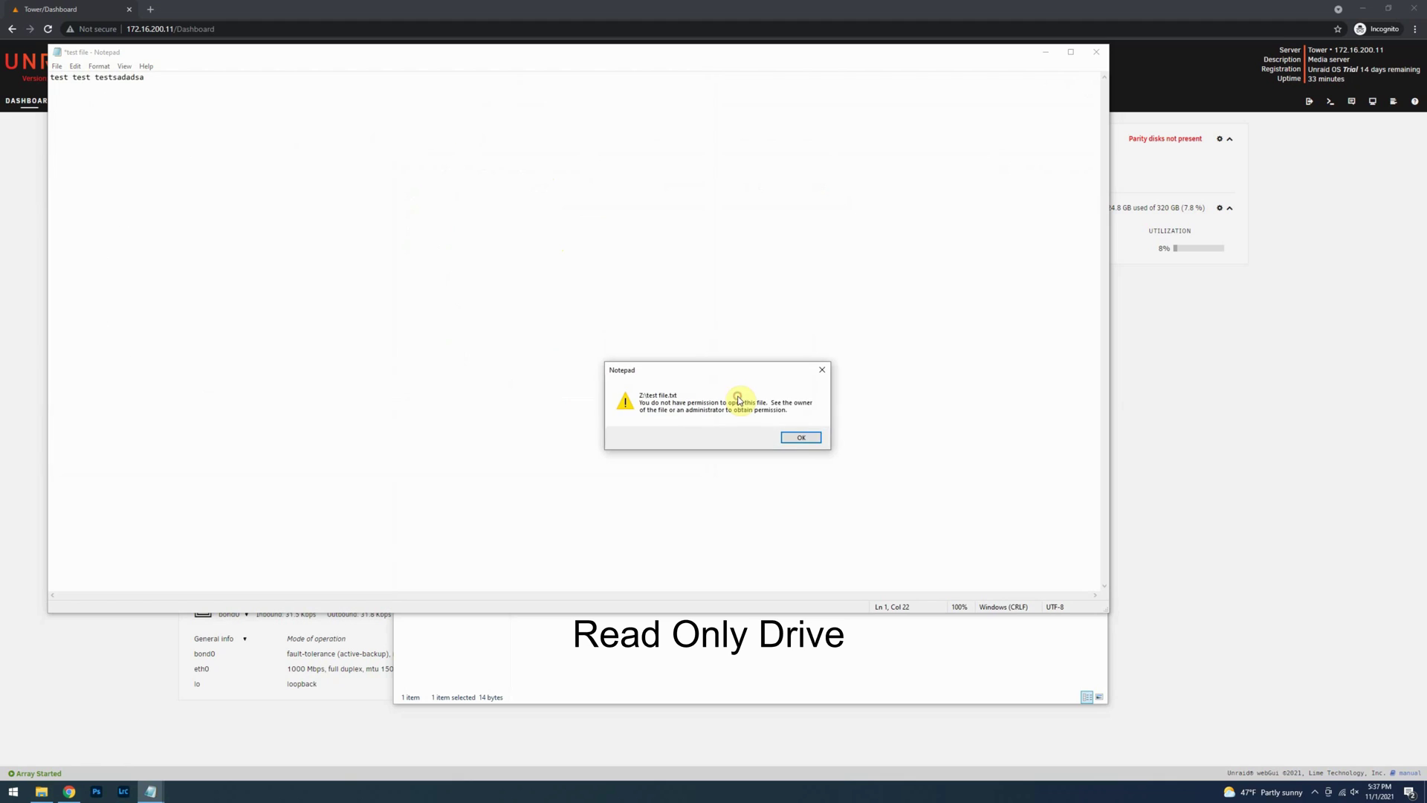
left_click(801, 438)
left_click(1096, 52)
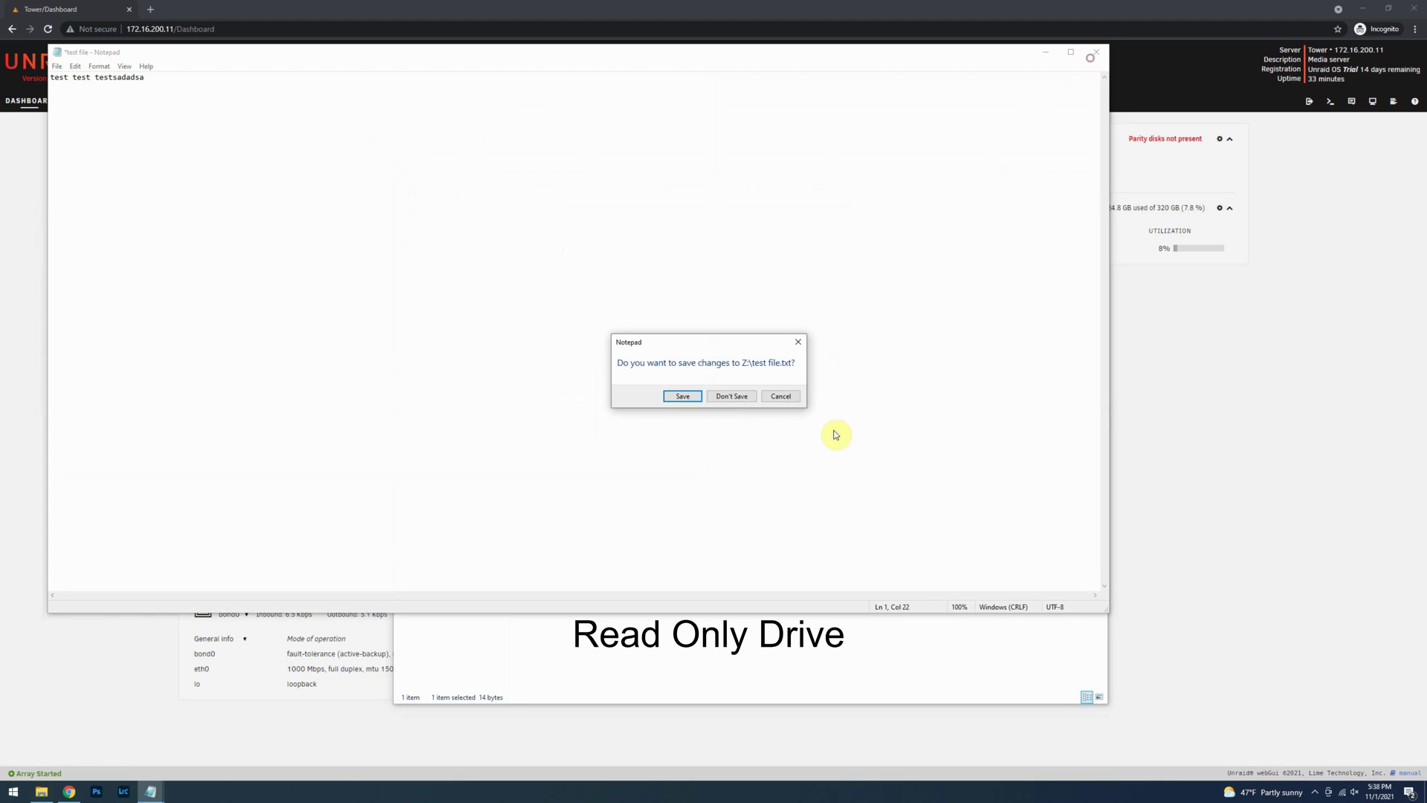
left_click(734, 395)
Return to This PC and rename network drive Z: as Server-ReadOnly.
left_click(486, 167)
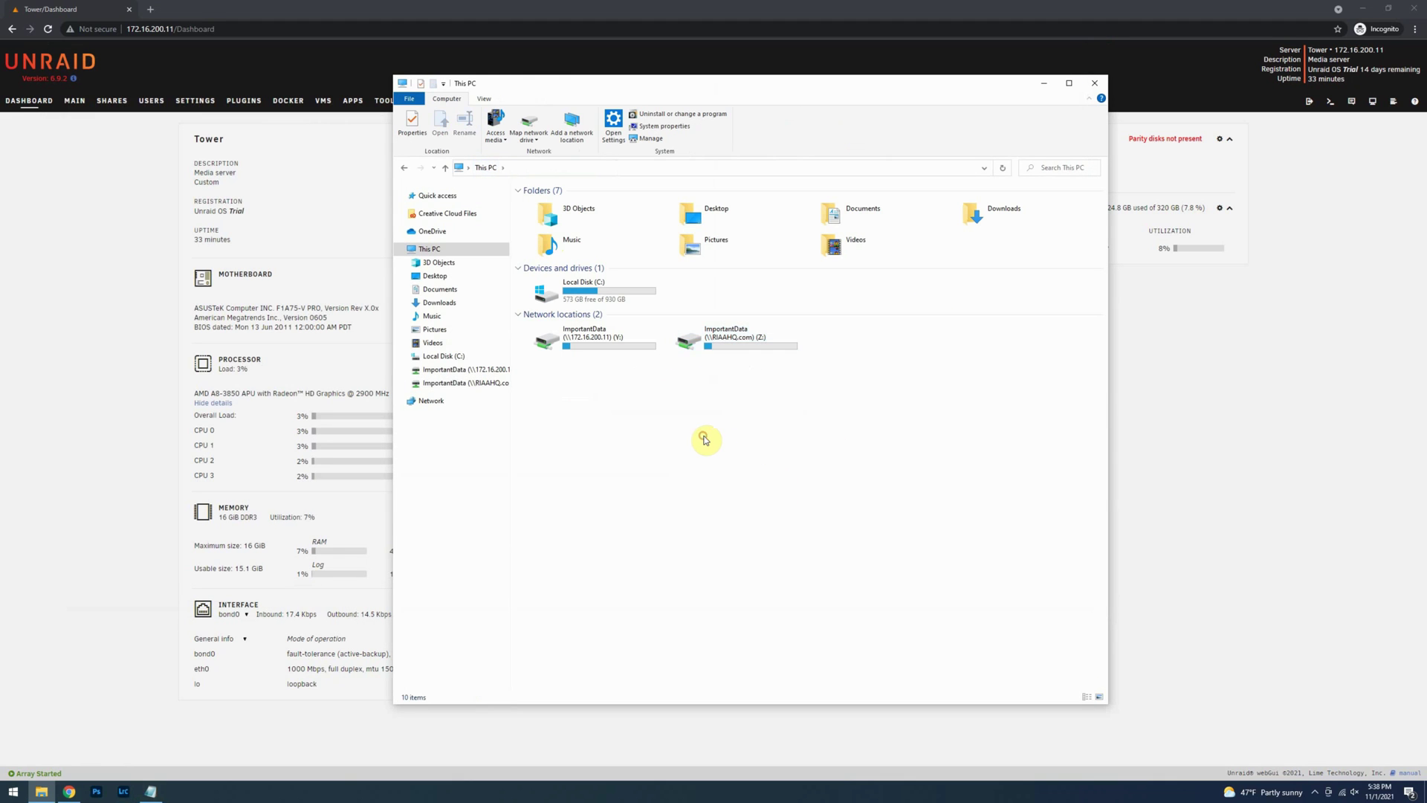
right_click(715, 336)
left_click(669, 480)
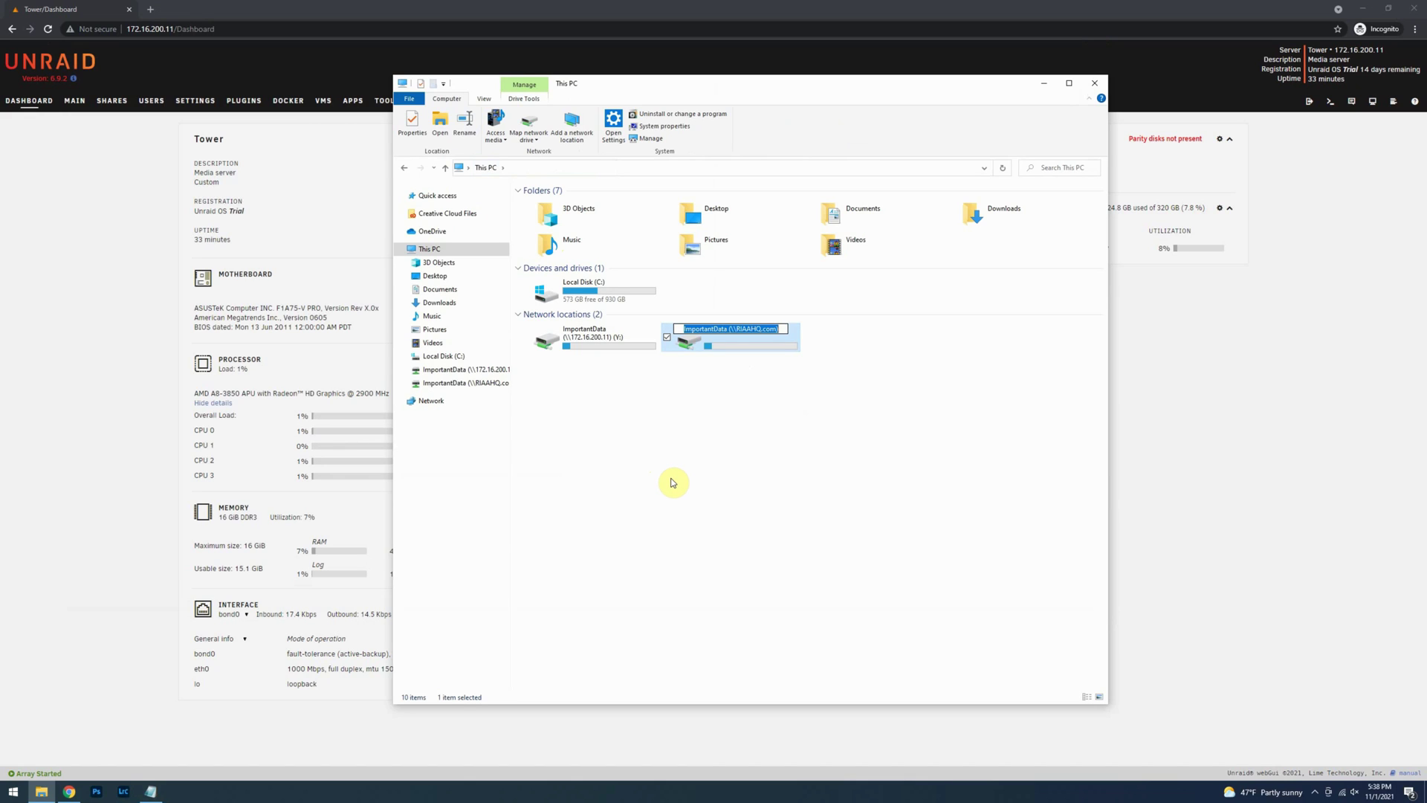
type("Server-ReadOnly")
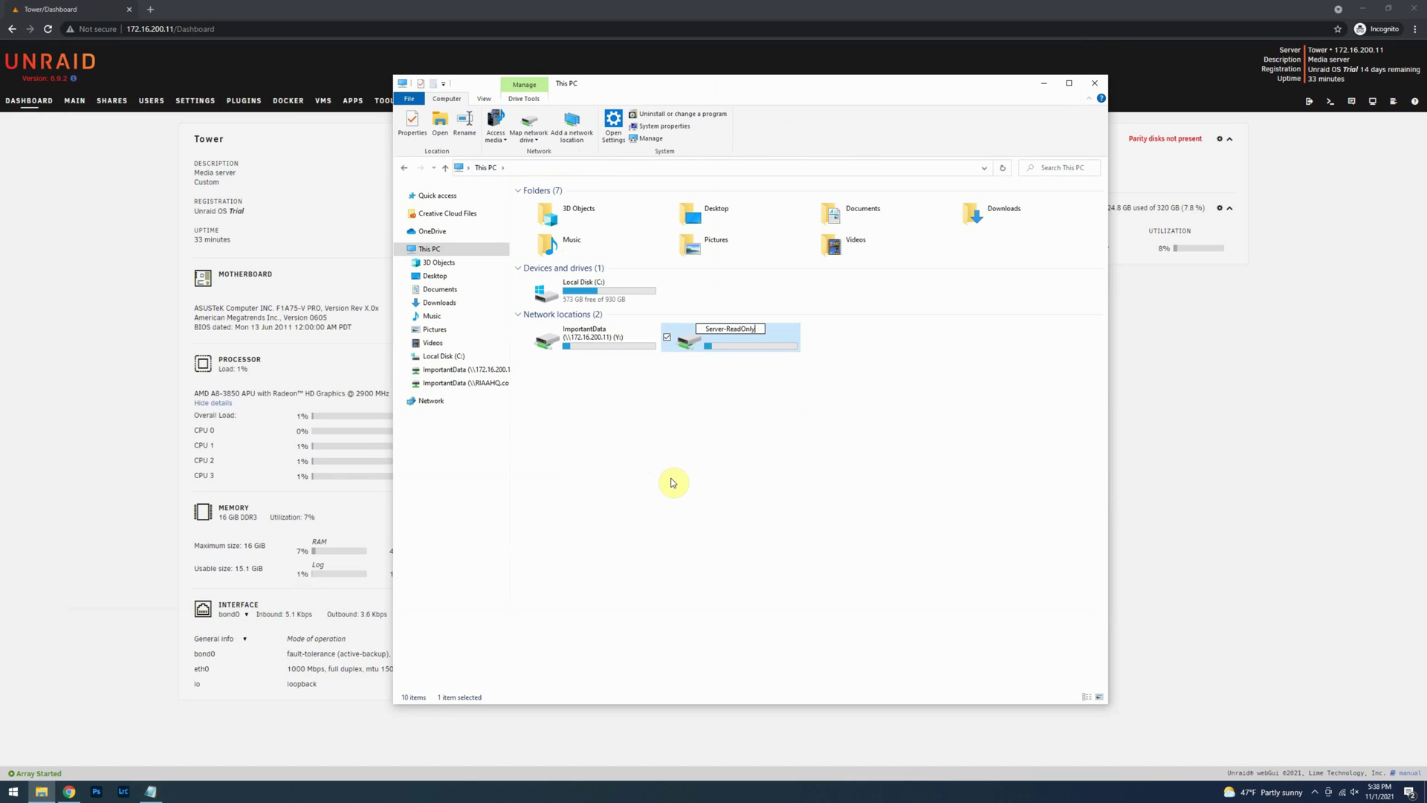
key("Return")
Rename network drive Y: as Server-ReadWrite.
right_click(653, 332)
left_click(548, 481)
type("Server-")
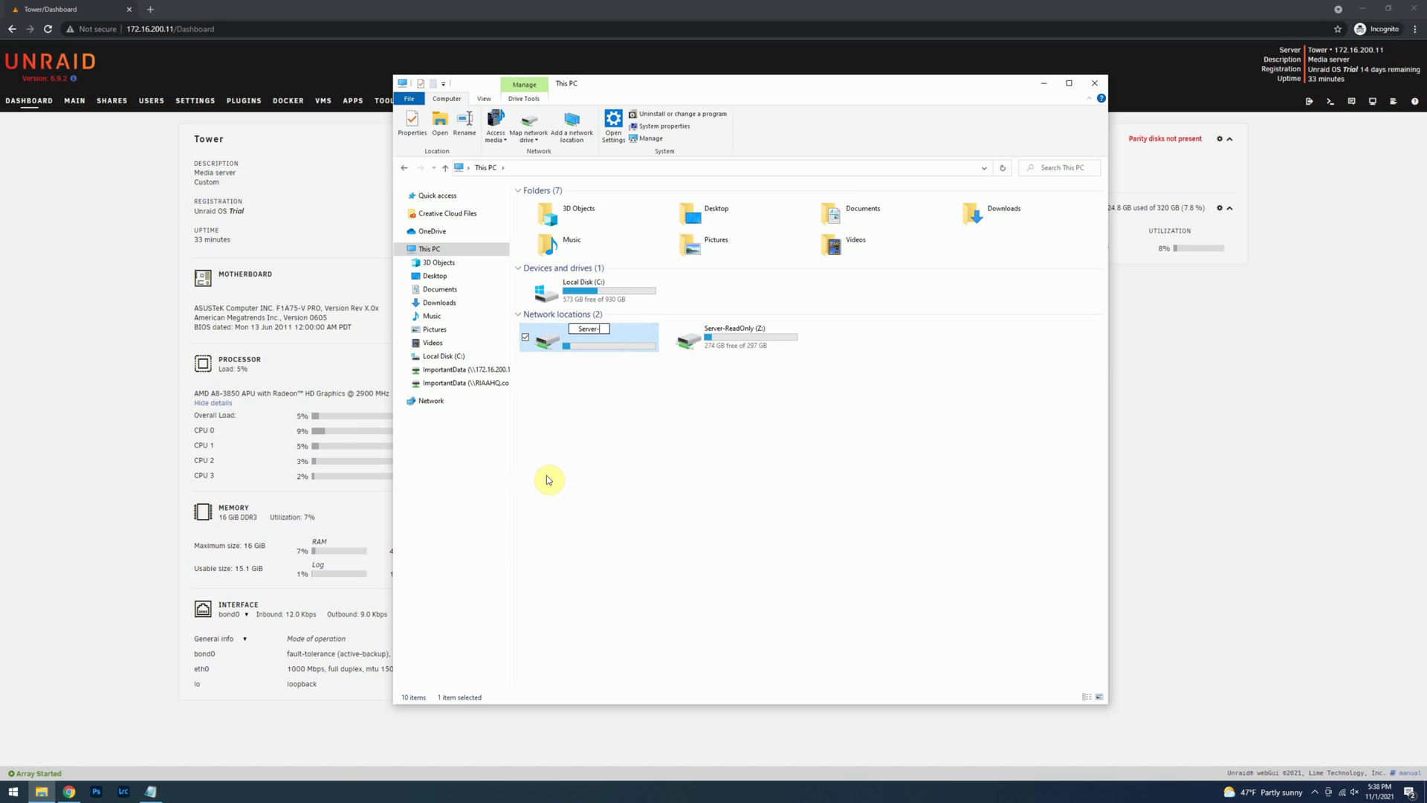
type("ReadWrite")
key("Return")
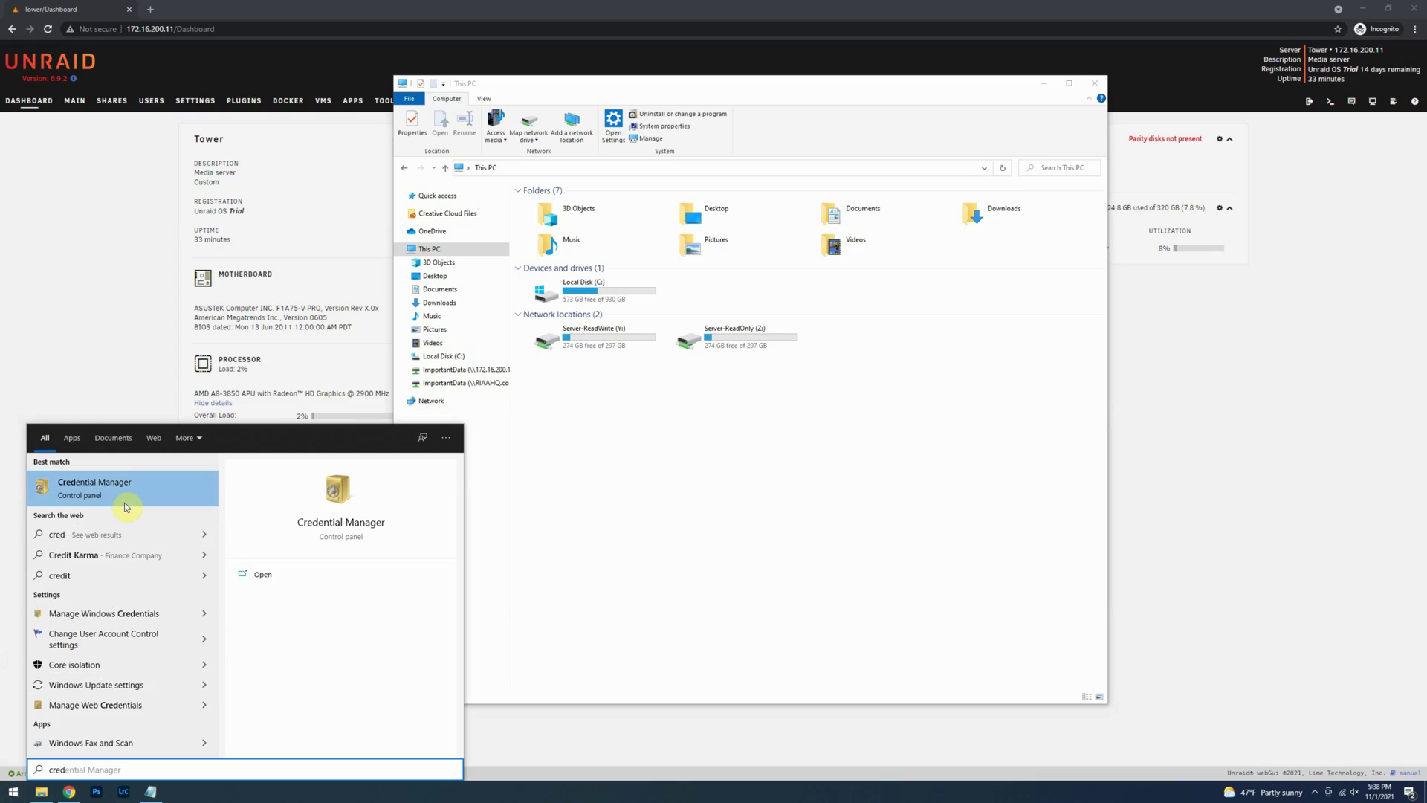
In Credential Manager, enter the password again for the 172.16.200.11 Windows credential, save it and close the window.
left_click(126, 501)
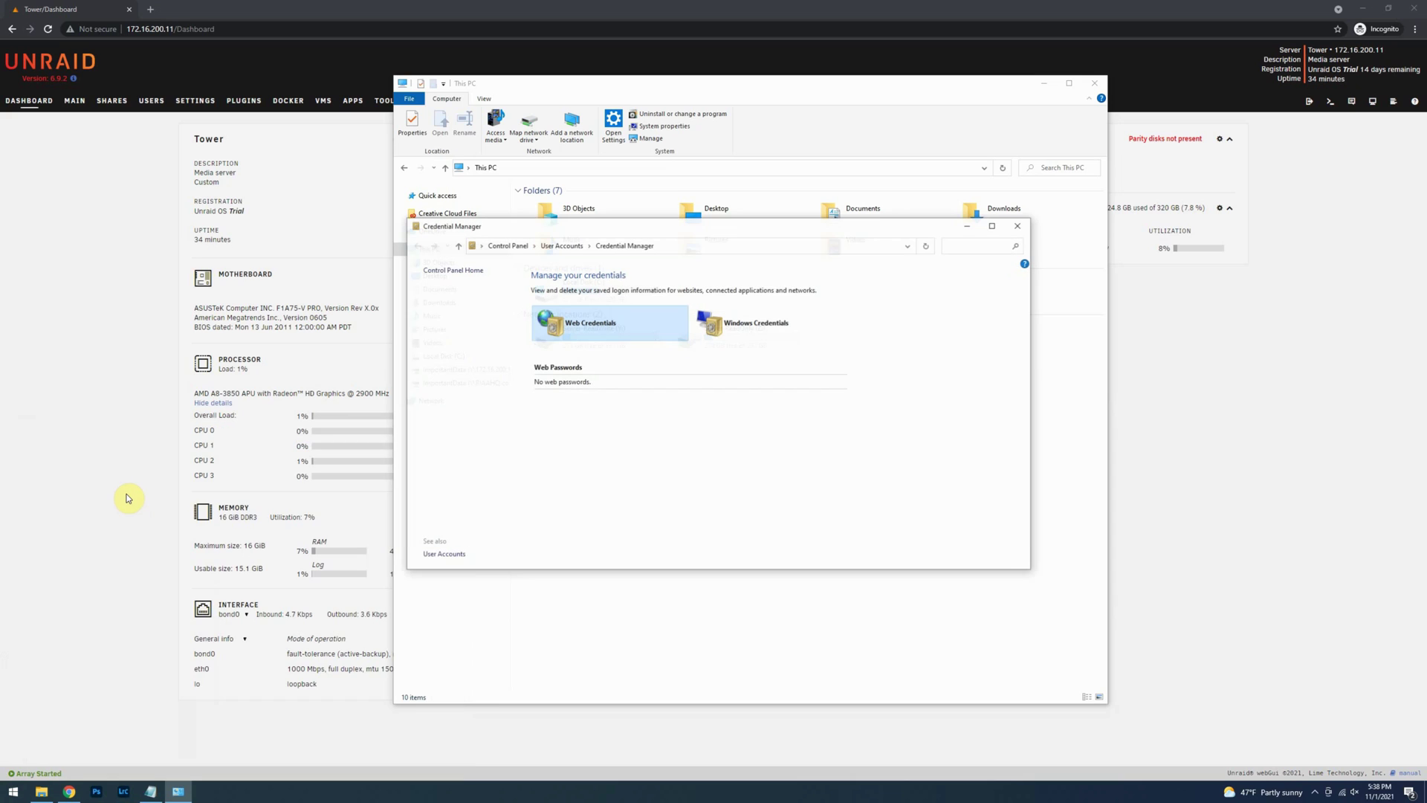
left_click(745, 328)
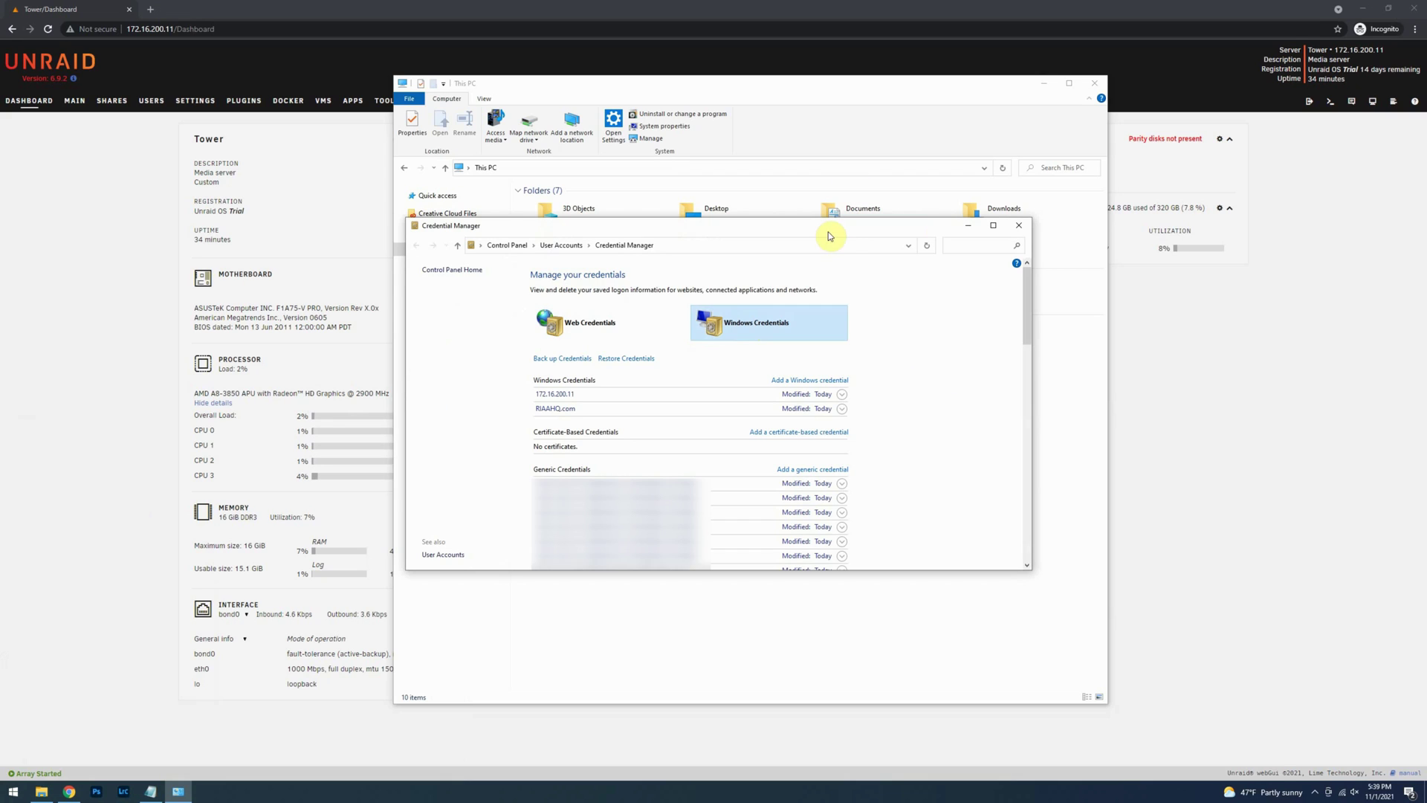
left_click(842, 394)
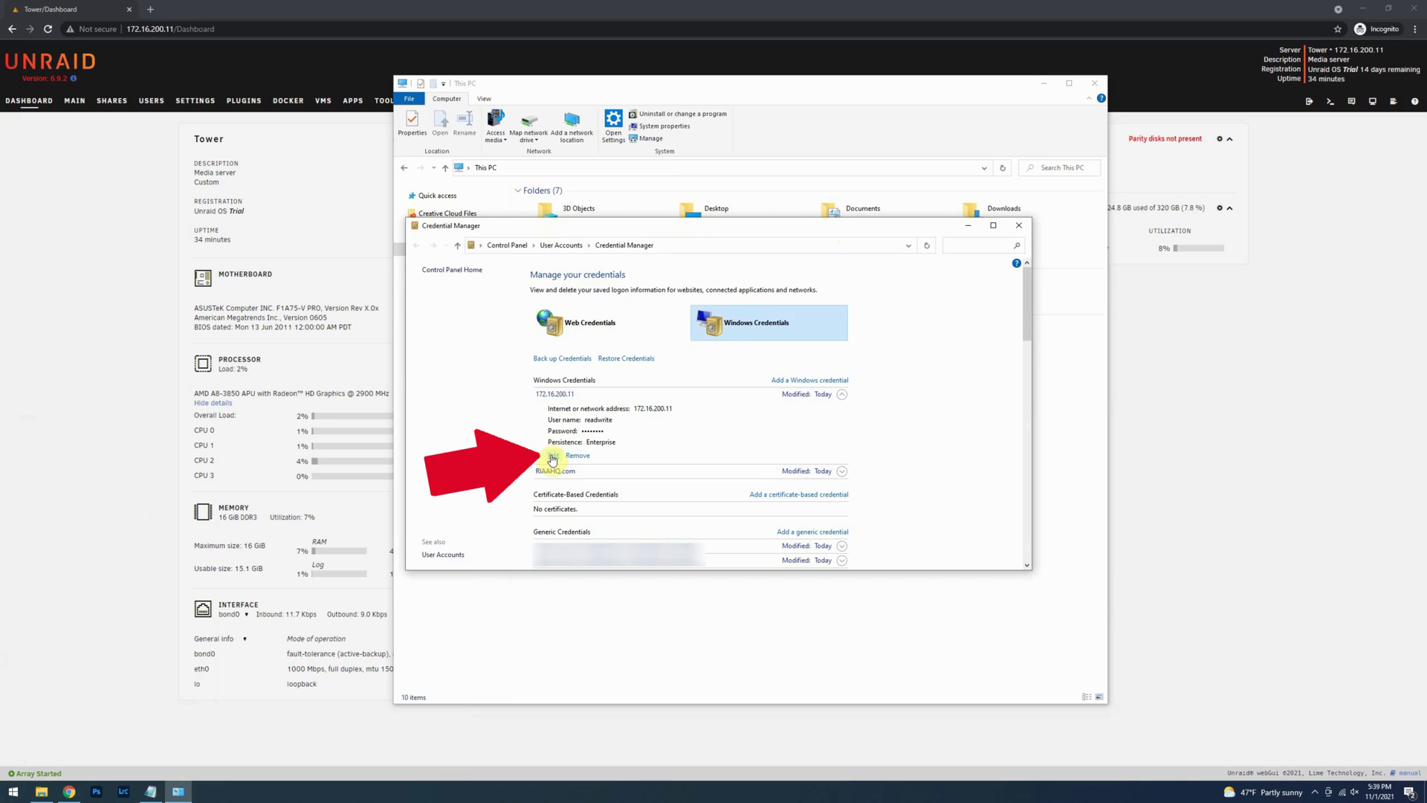
left_click(553, 455)
double_click(723, 348)
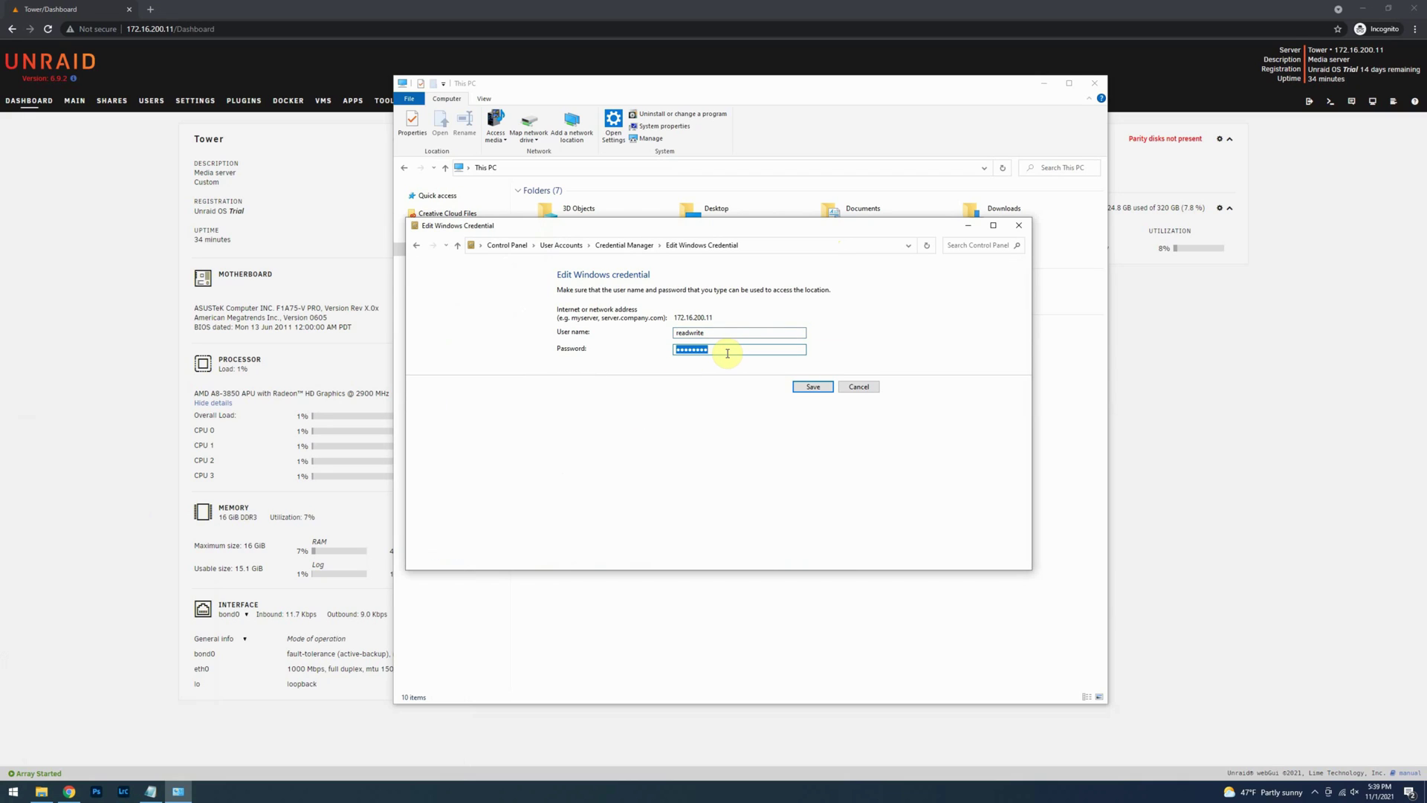
type("••••••••")
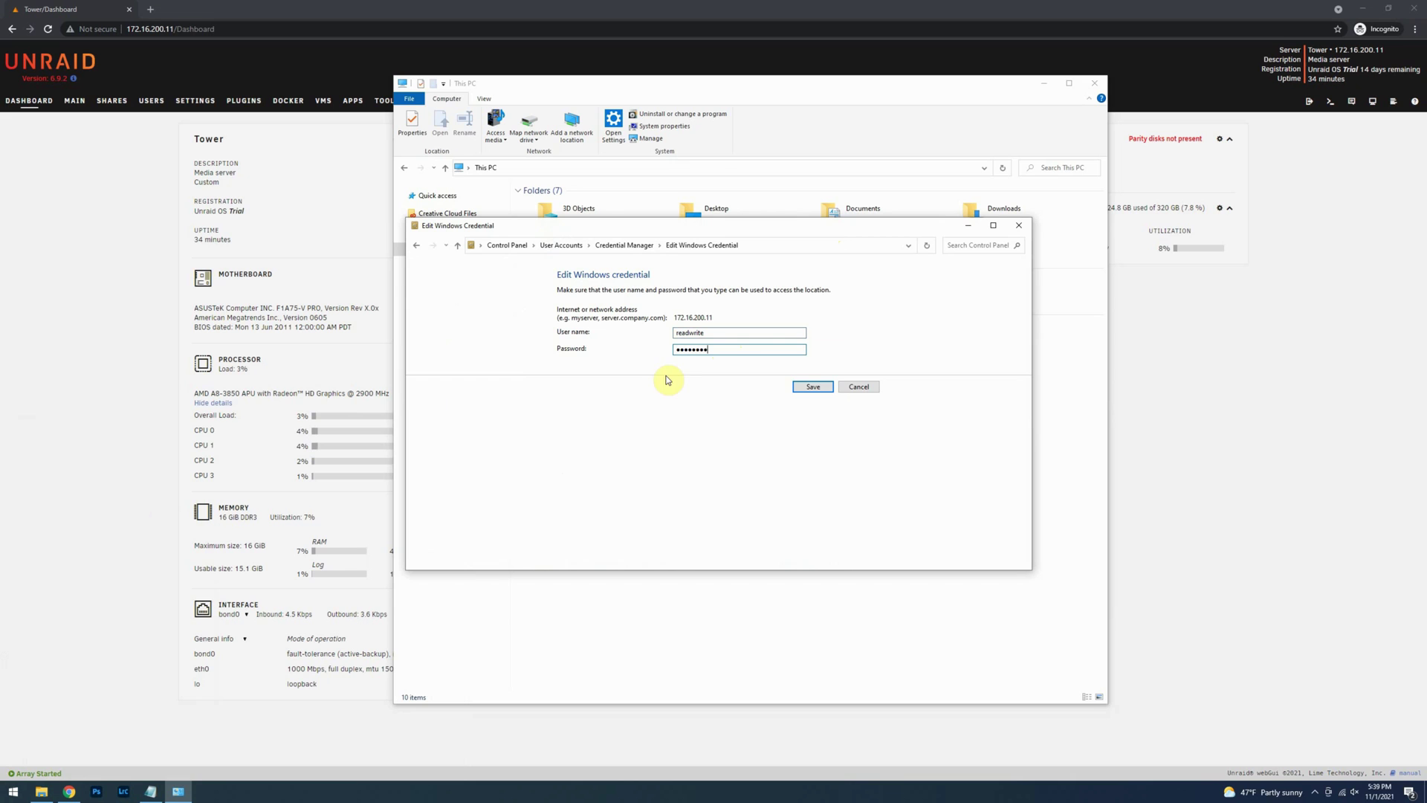
left_click(813, 387)
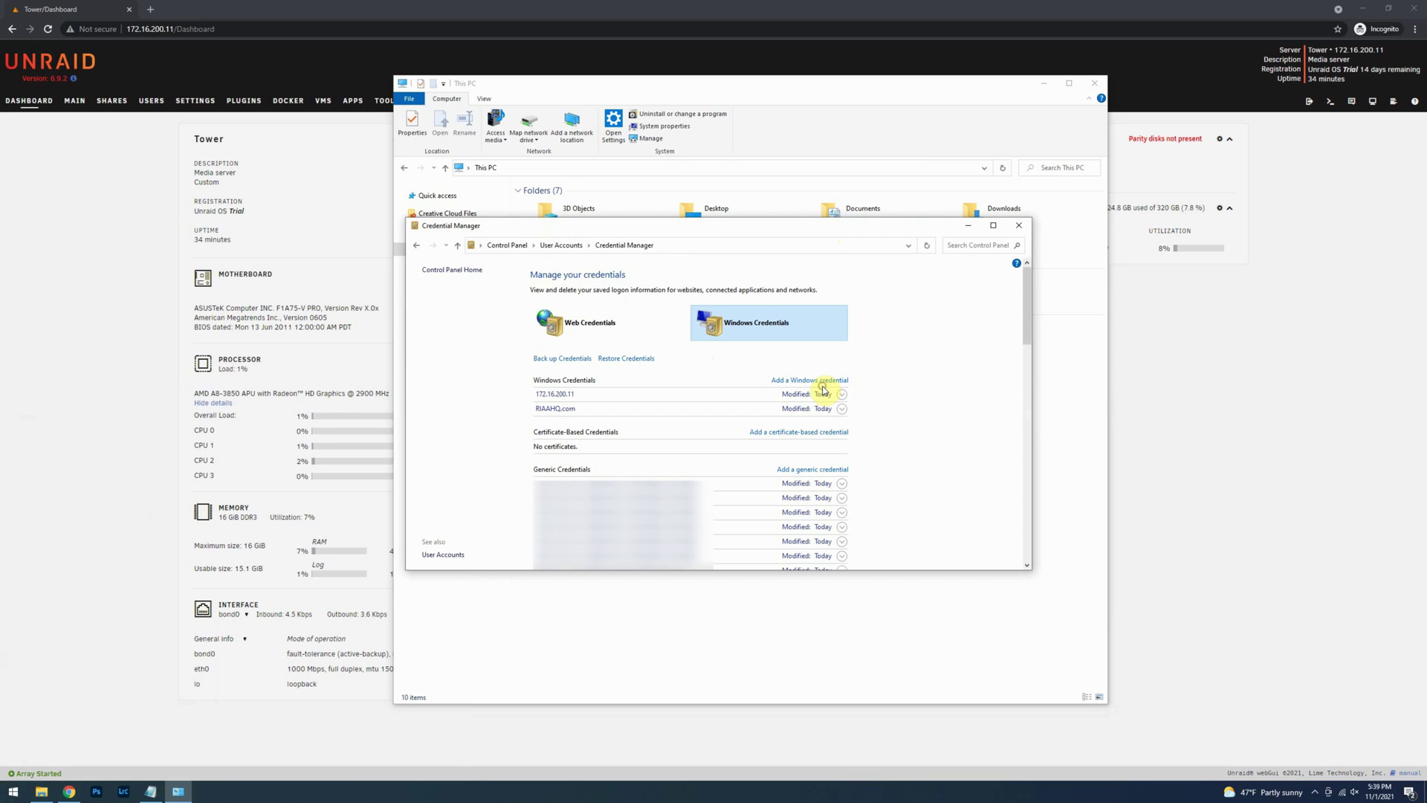
left_click(1020, 230)
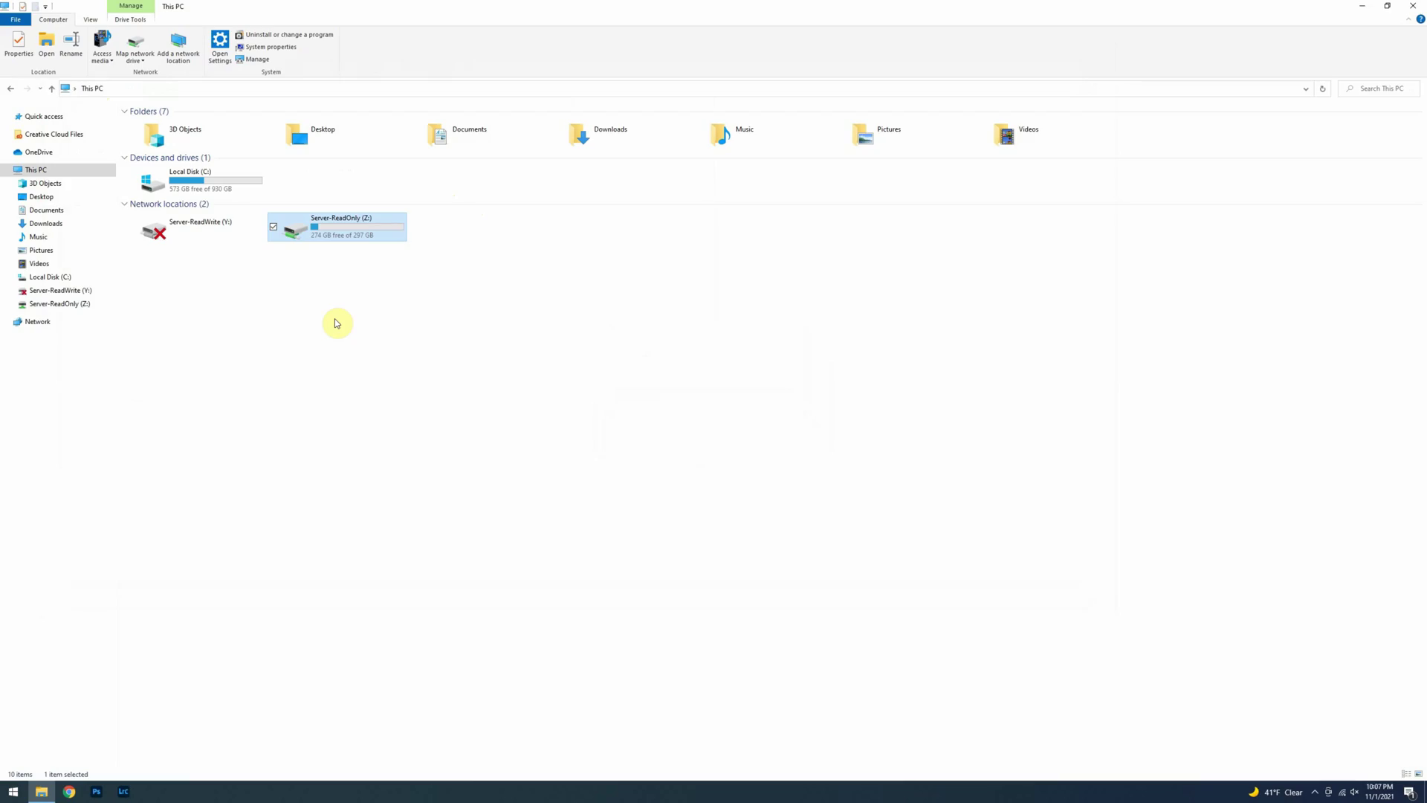
Reconnect the Server-ReadWrite (Y:) drive by entering the readwrite account's password.
double_click(185, 231)
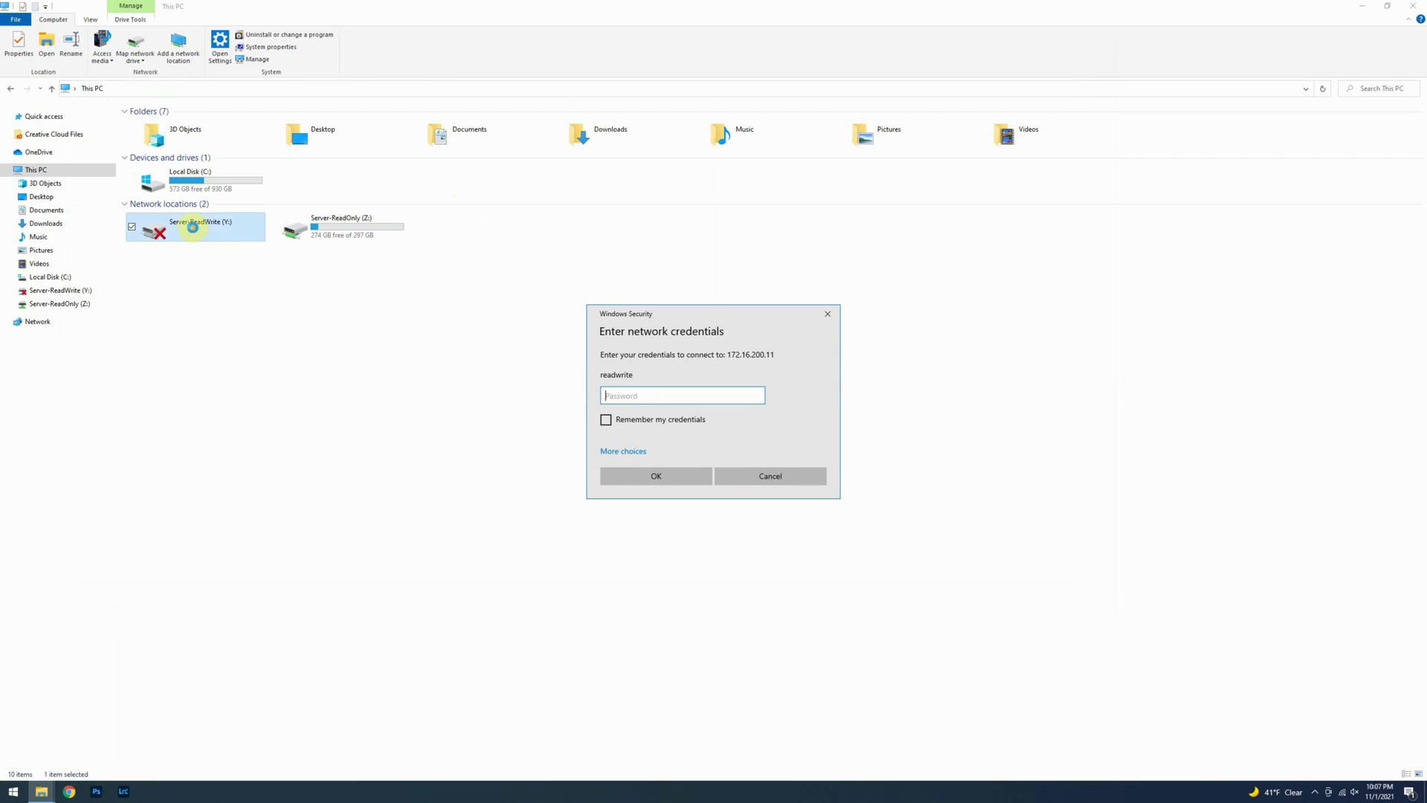
type("•••••••••••")
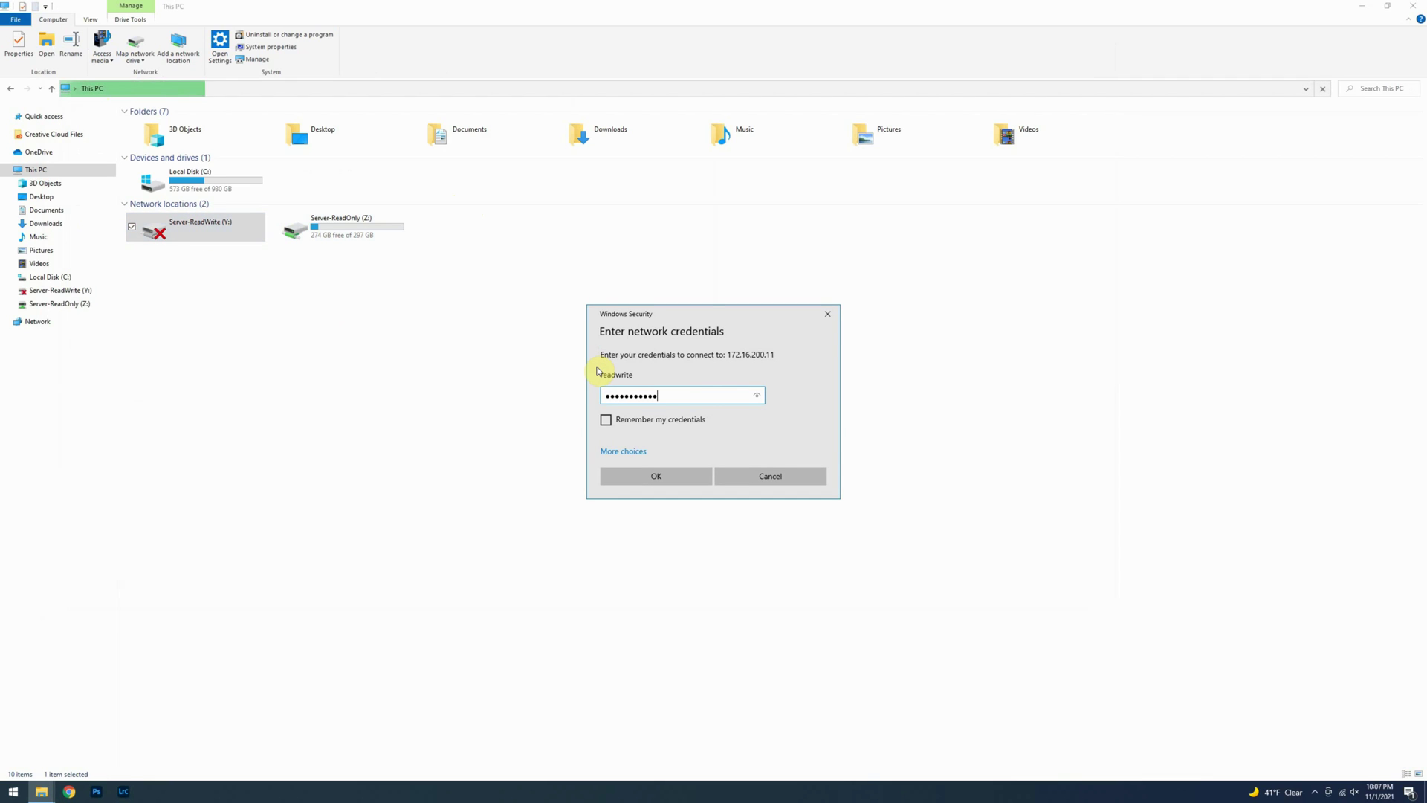
left_click(674, 480)
right_click(245, 309)
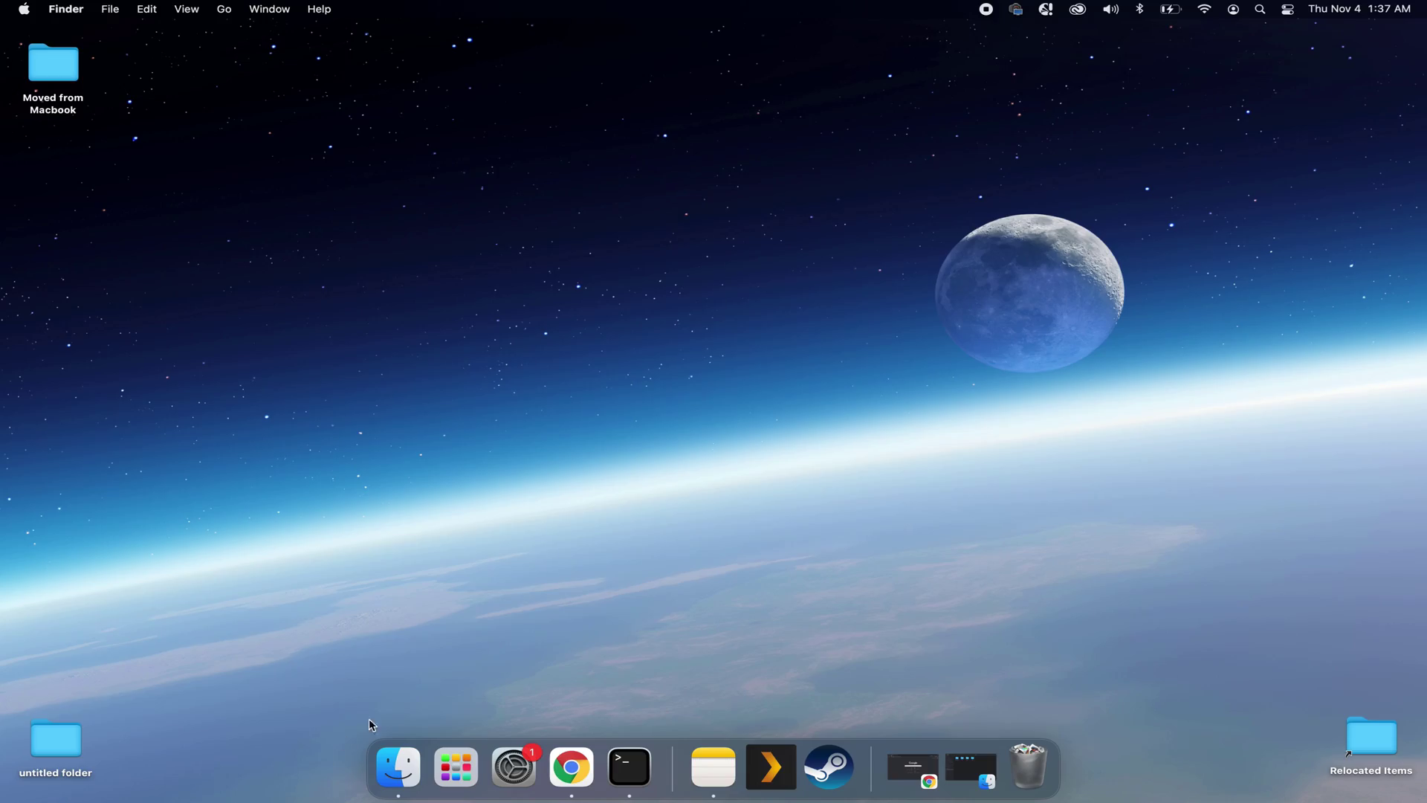
In Finder on the Mac, start a server connection to smb://172.16.200.11/ImportantData and agree to continue.
left_click(398, 766)
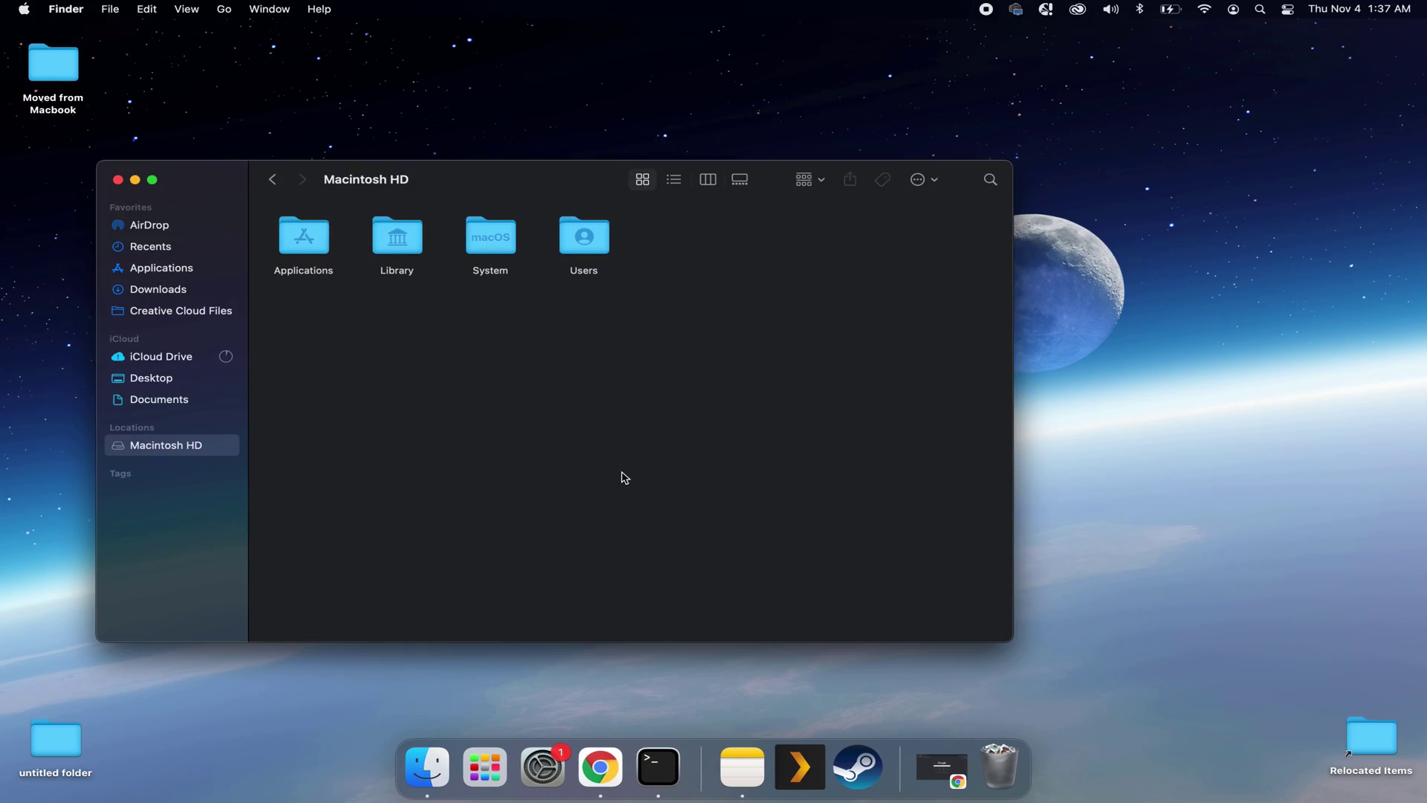
key("super+k")
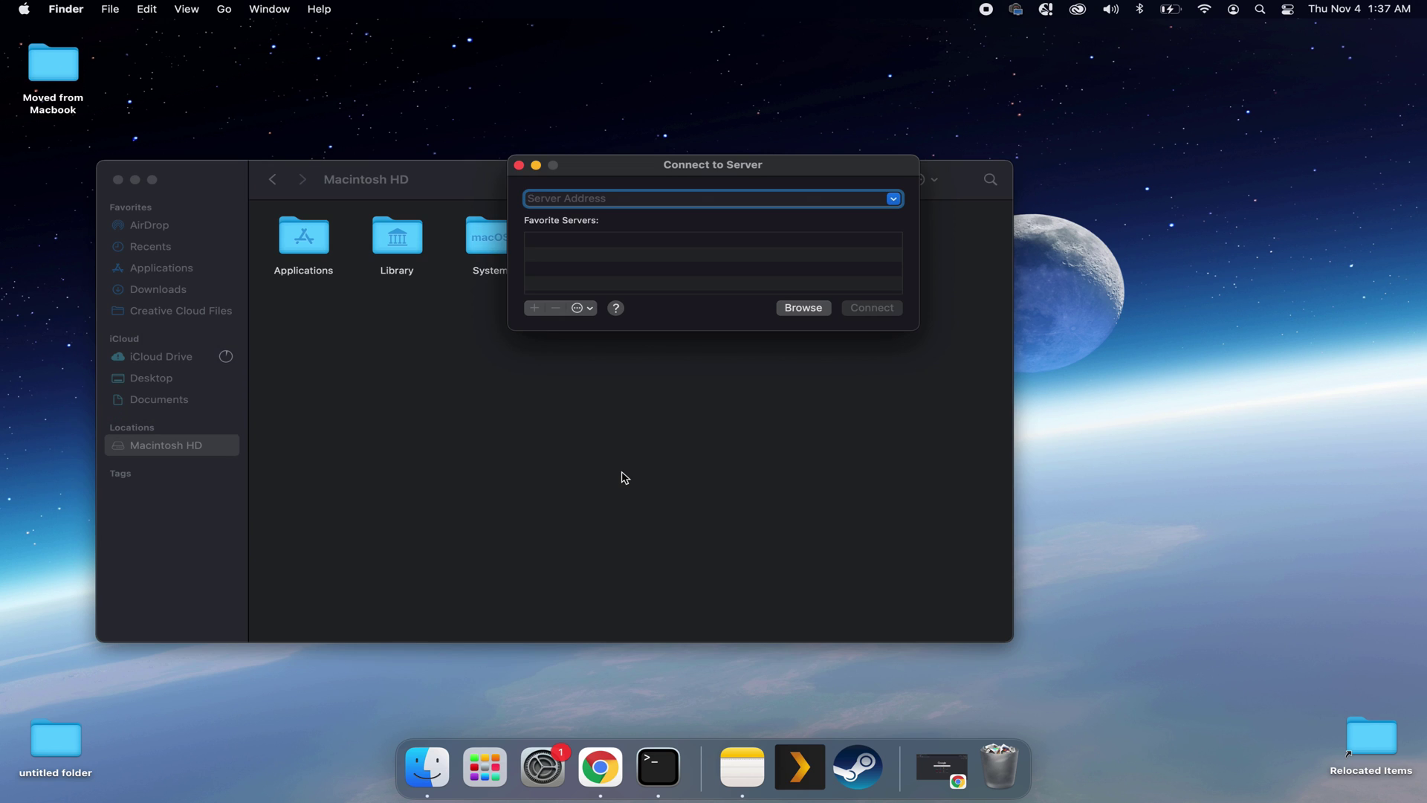
type("smb://172.16.200.11/ImportantData")
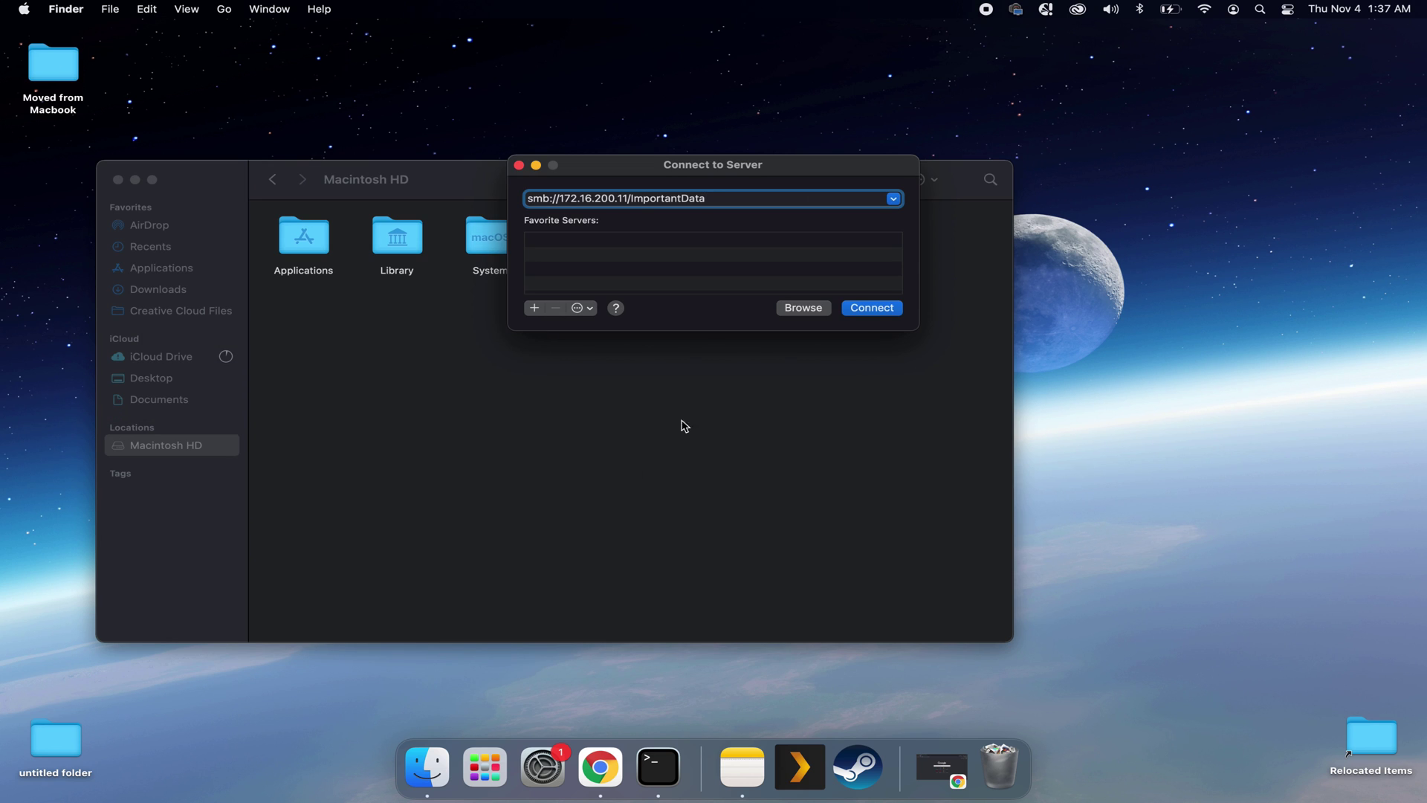
left_click(872, 308)
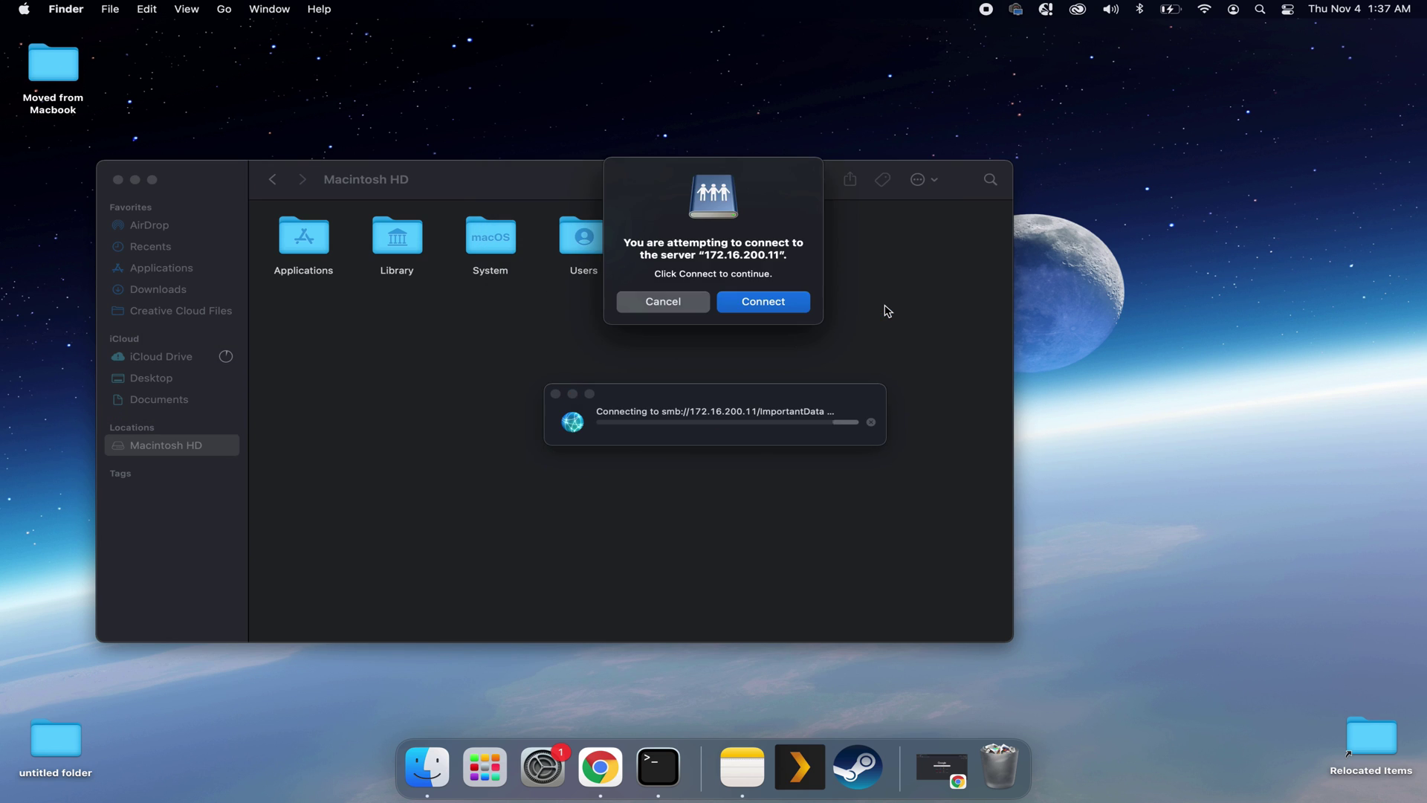
left_click(770, 307)
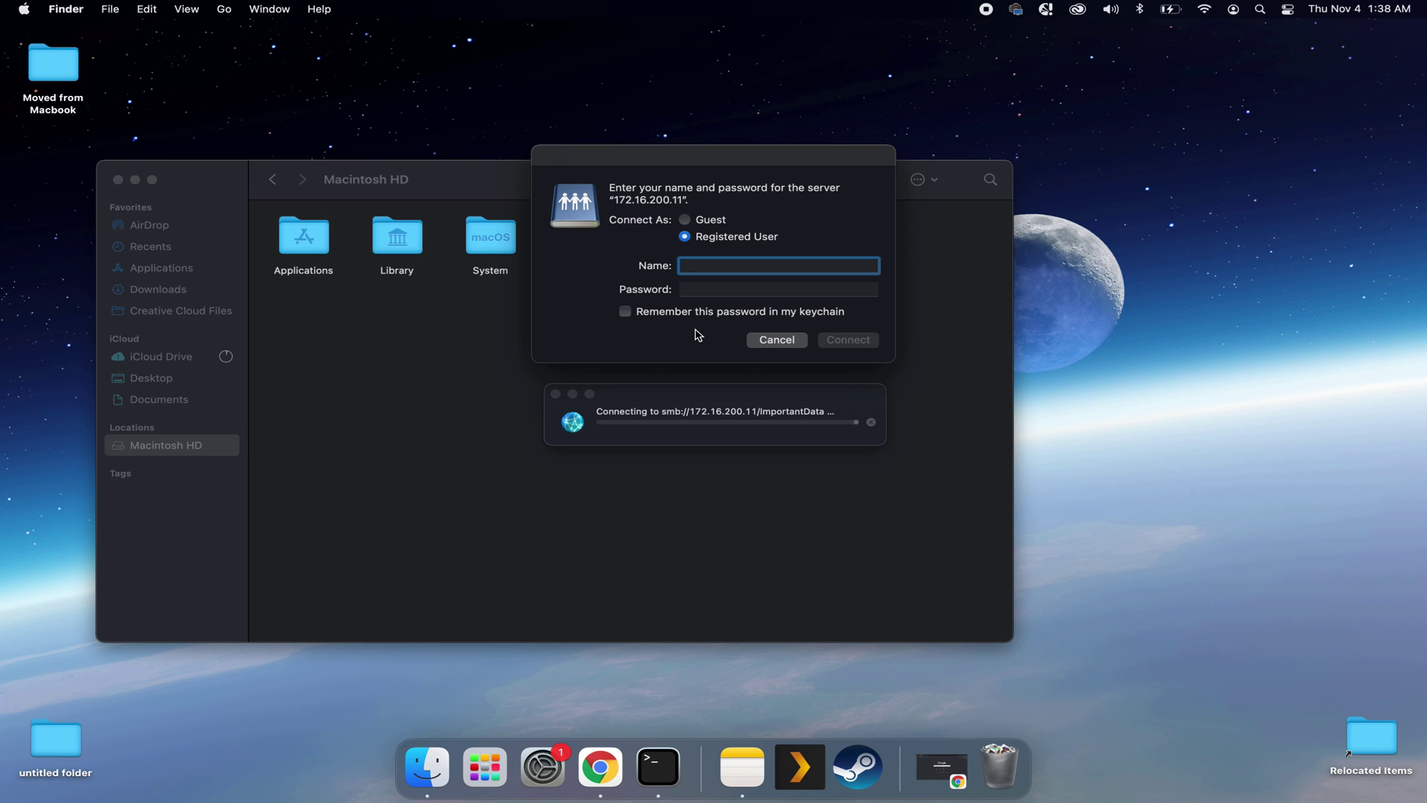
Sign in to 172.16.200.11 as the registered user readwrite by entering the account's password.
type("readwrite")
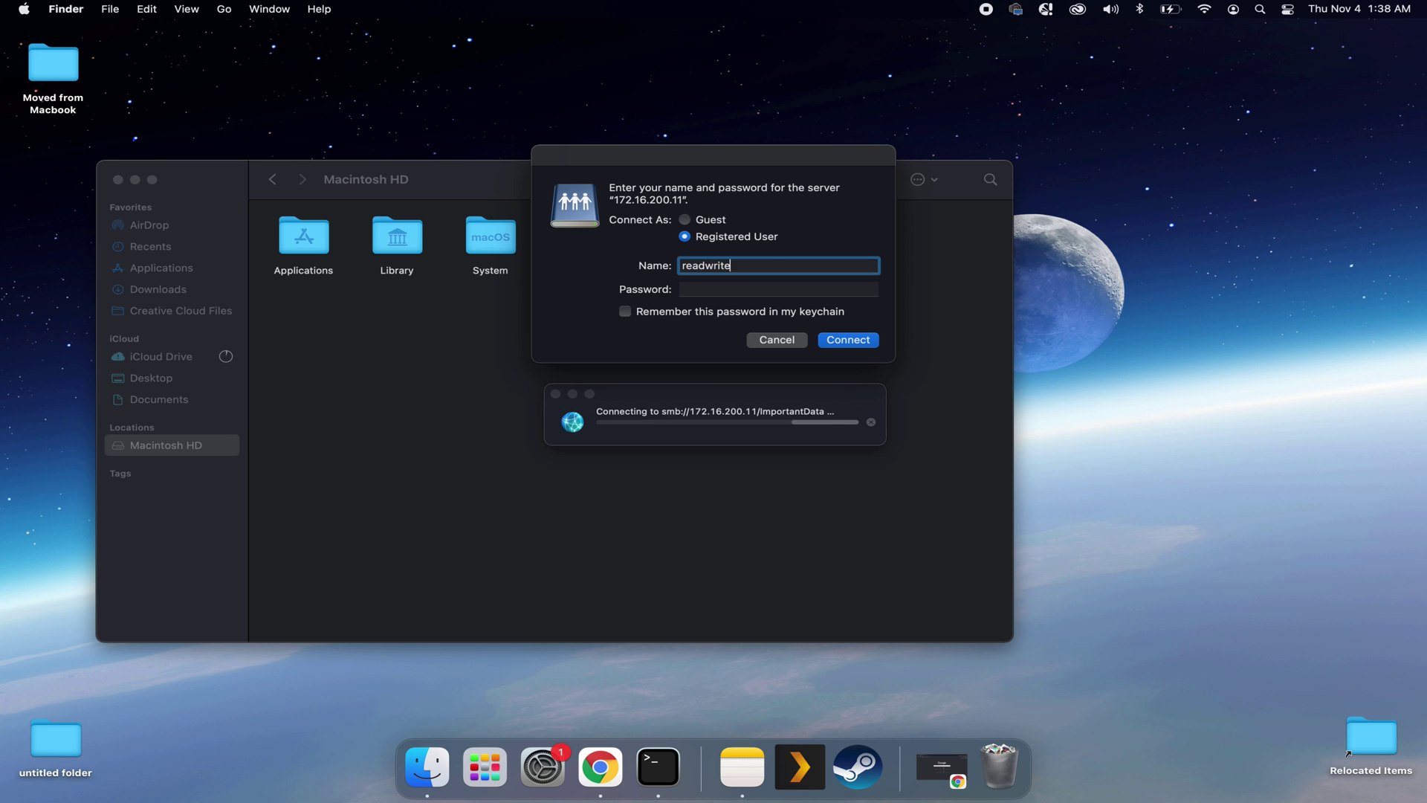
left_click(779, 290)
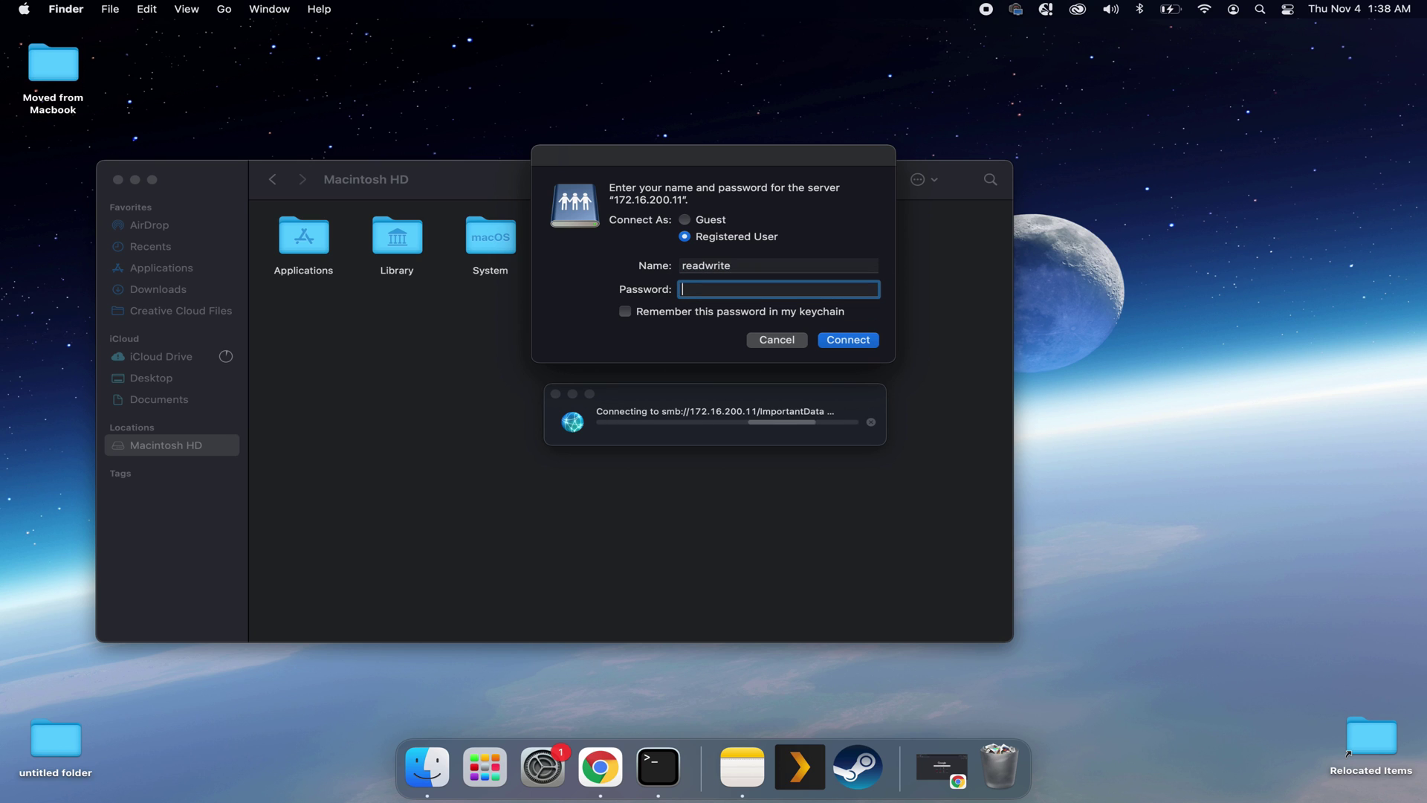
type("•••••")
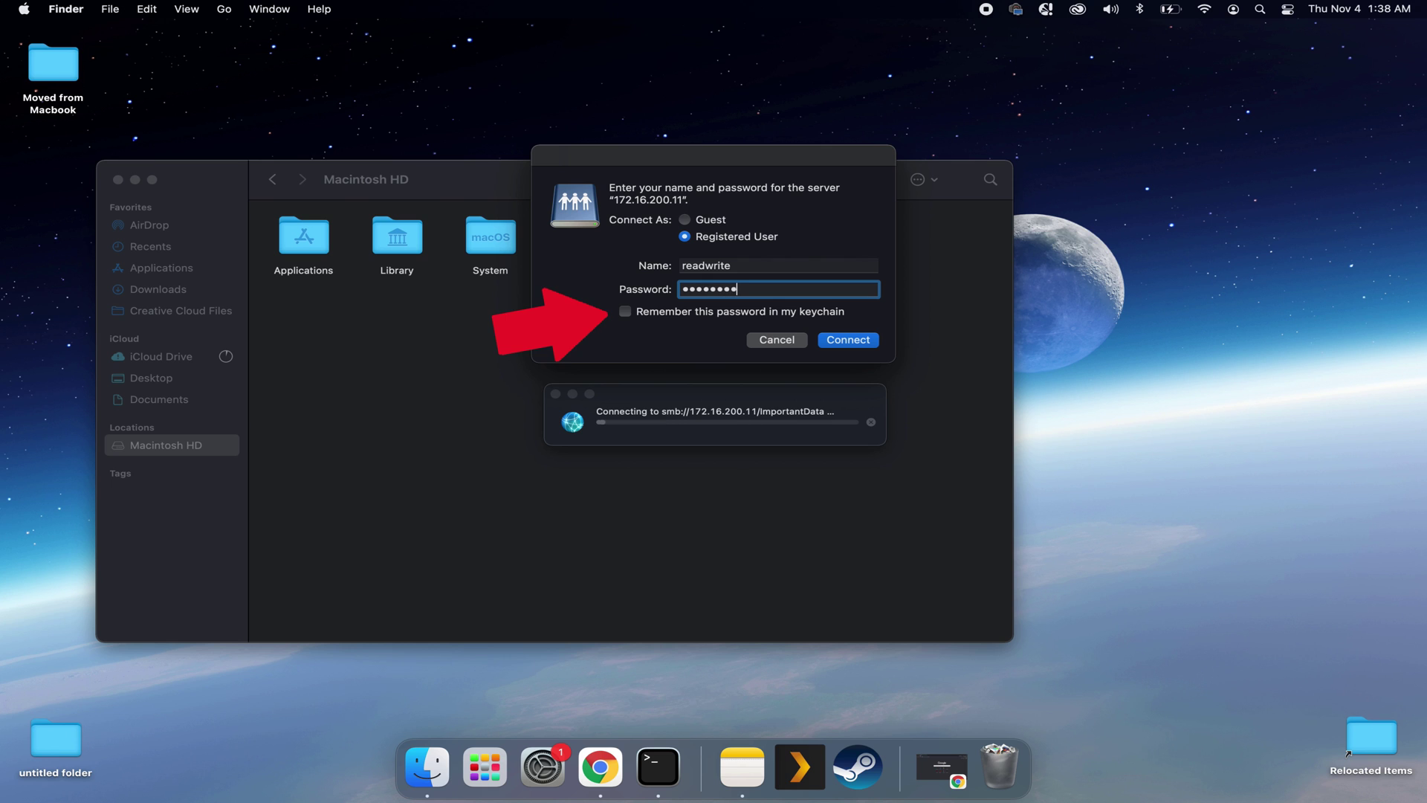
left_click(847, 340)
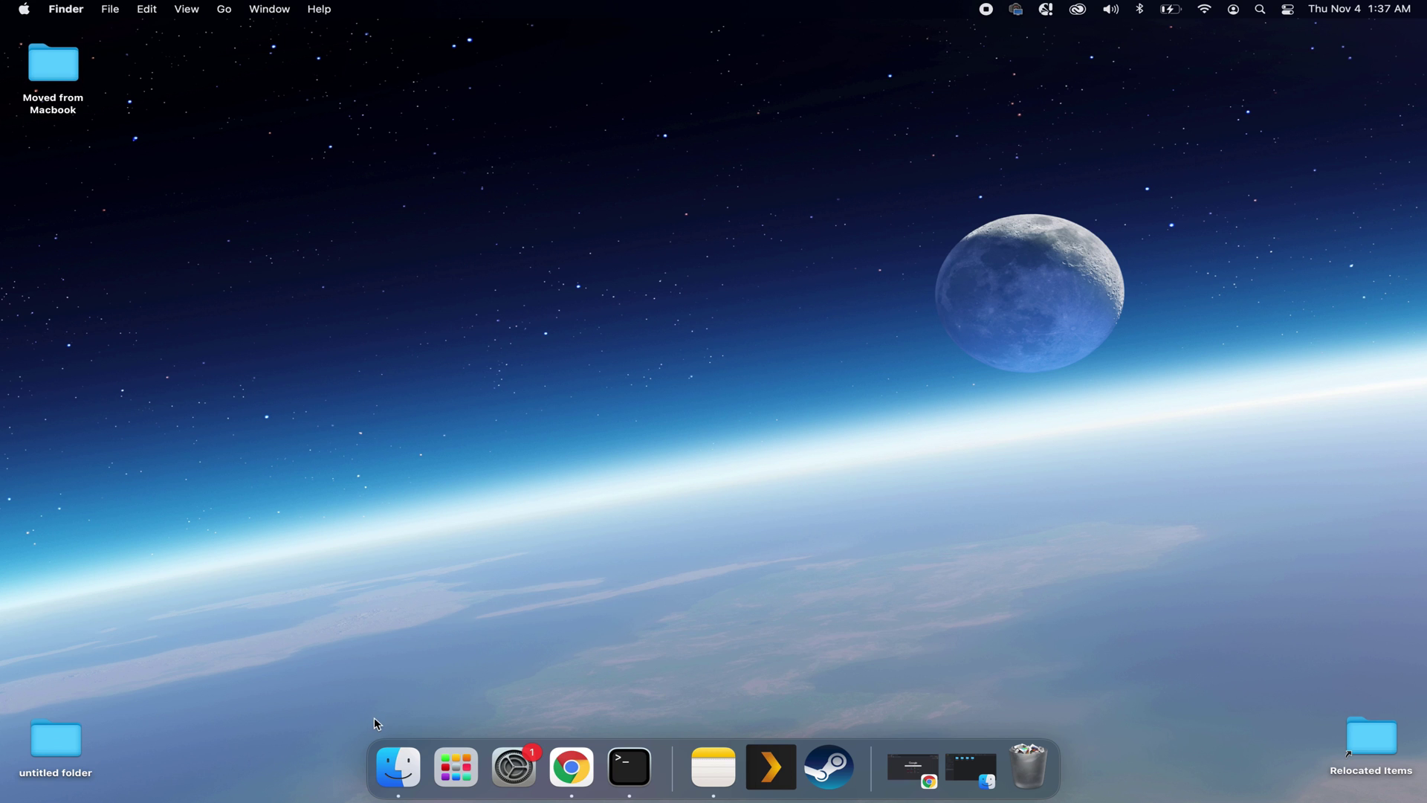
From the desktop, open a Finder window and connect to the server address smb://172.16.200.11/ImportantData, accepting the connection prompt.
left_click(399, 767)
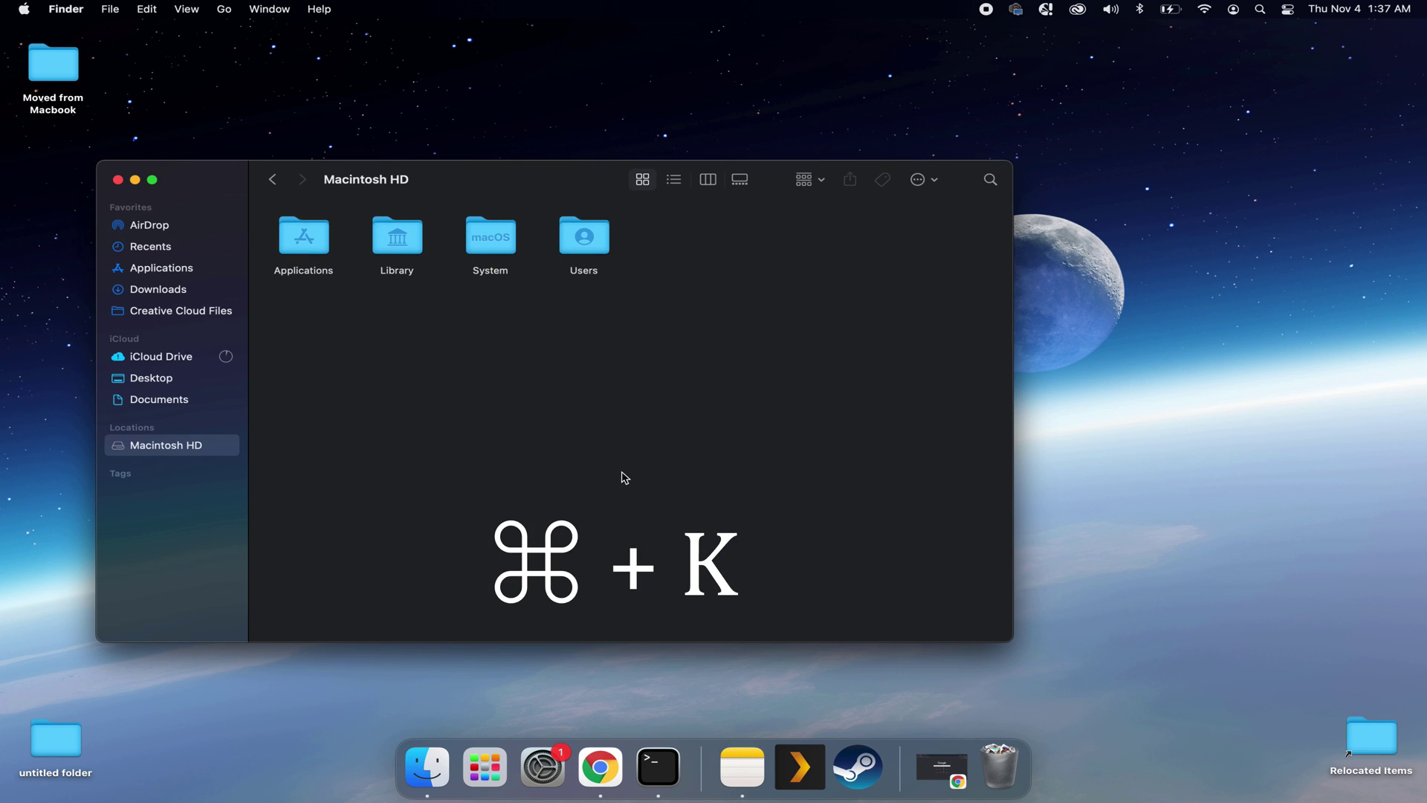
key("super+k")
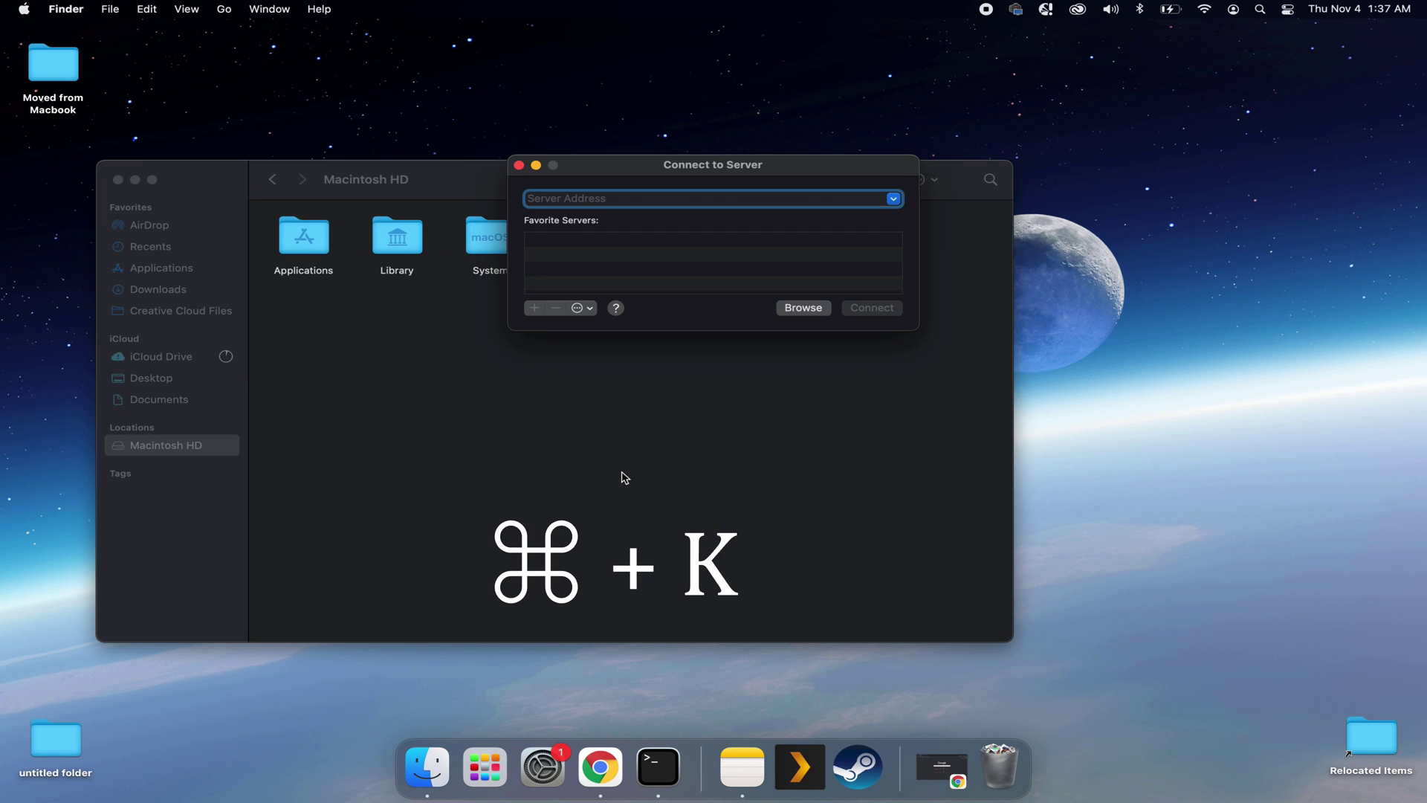
type("smb://172.16.200.11/ImportantData")
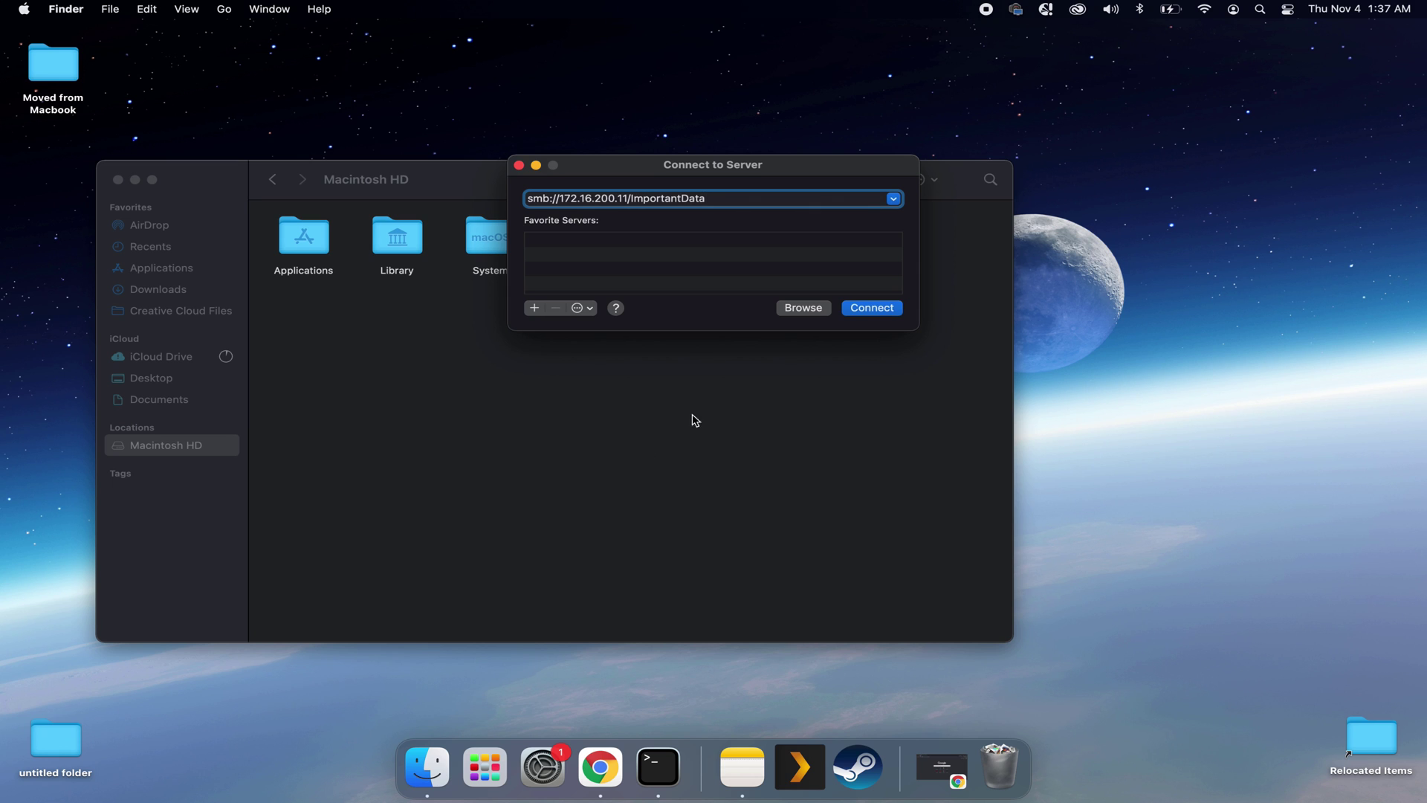
left_click(887, 309)
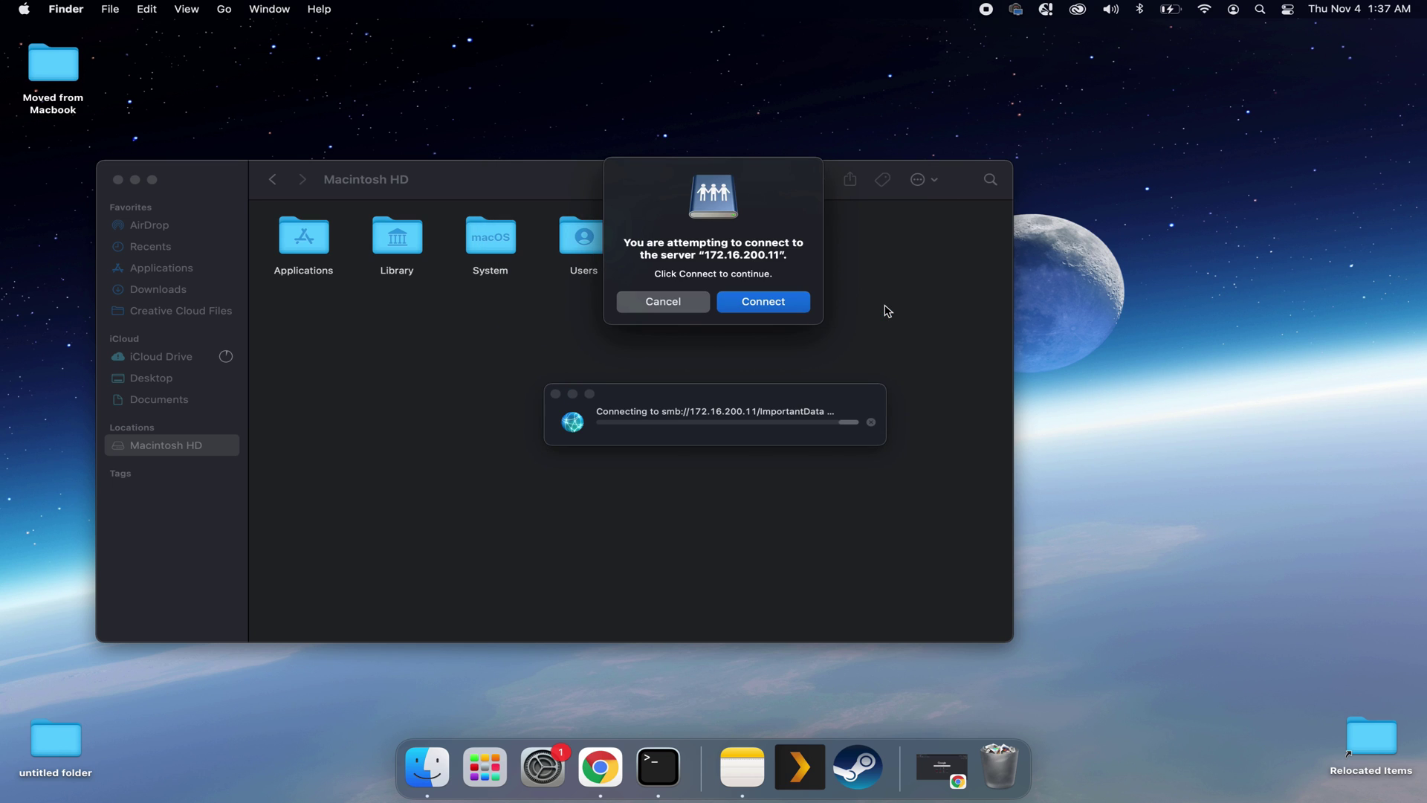
left_click(771, 309)
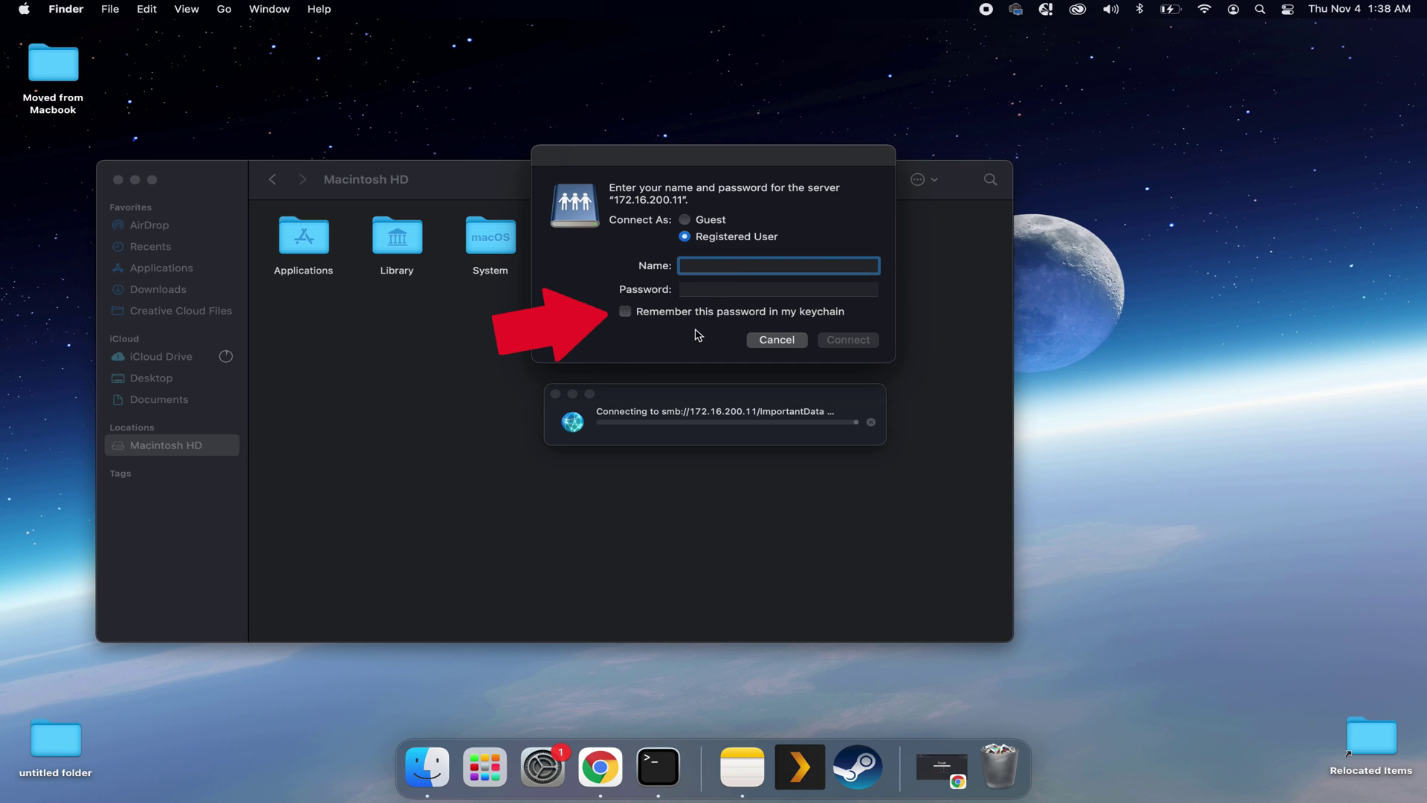
Enter the name readwrite and the account's password as a registered user and connect to the ImportantData share.
type("readwrite")
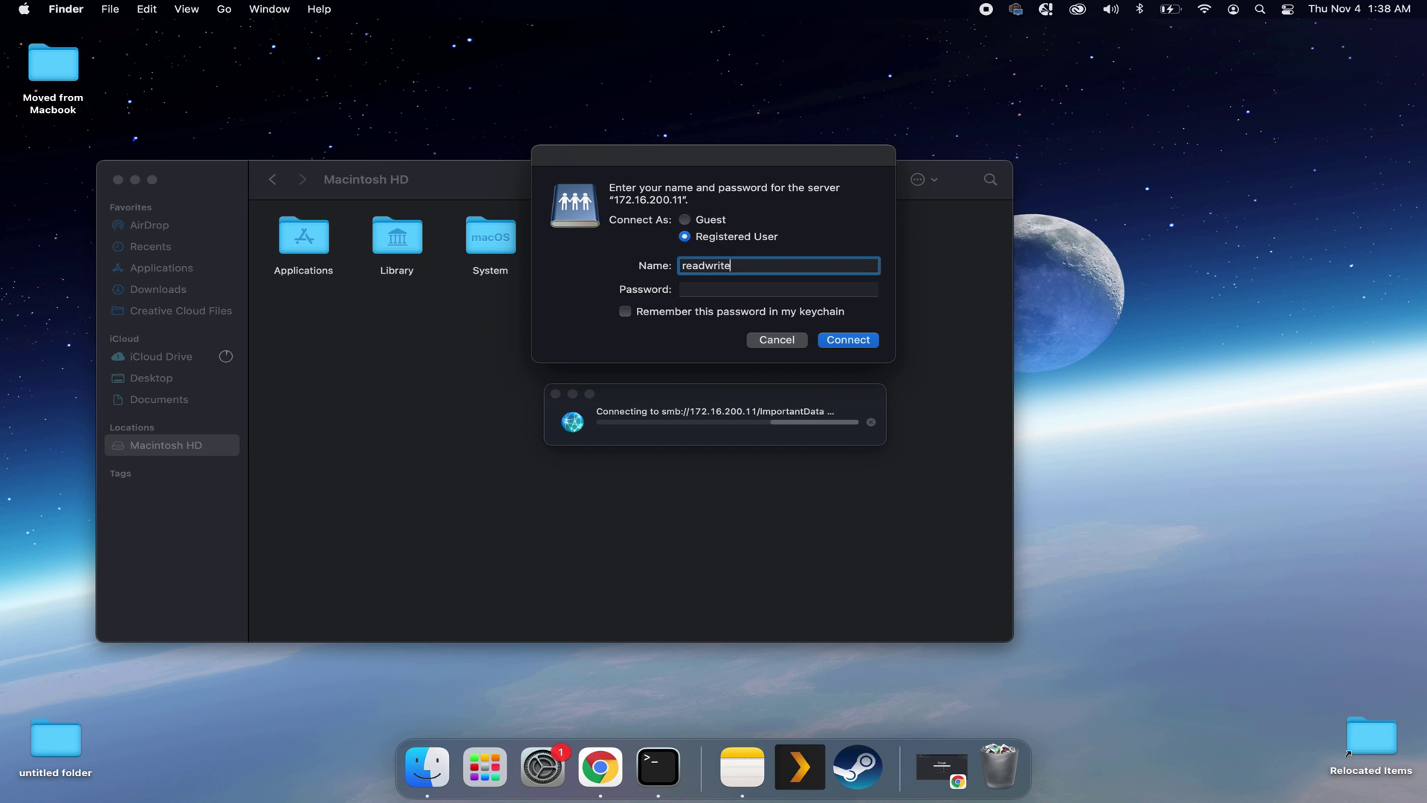
key("Tab")
type("••••••••")
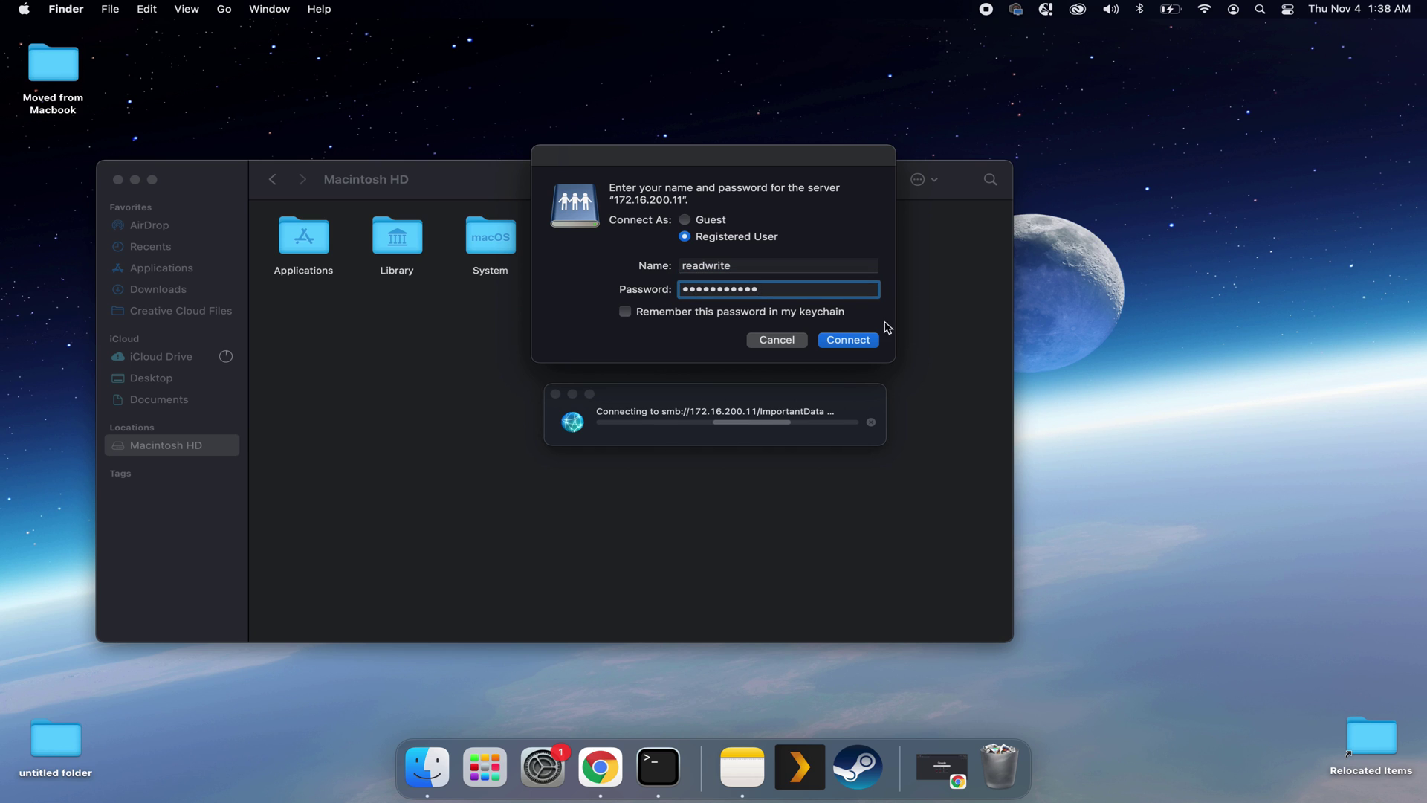
left_click(863, 340)
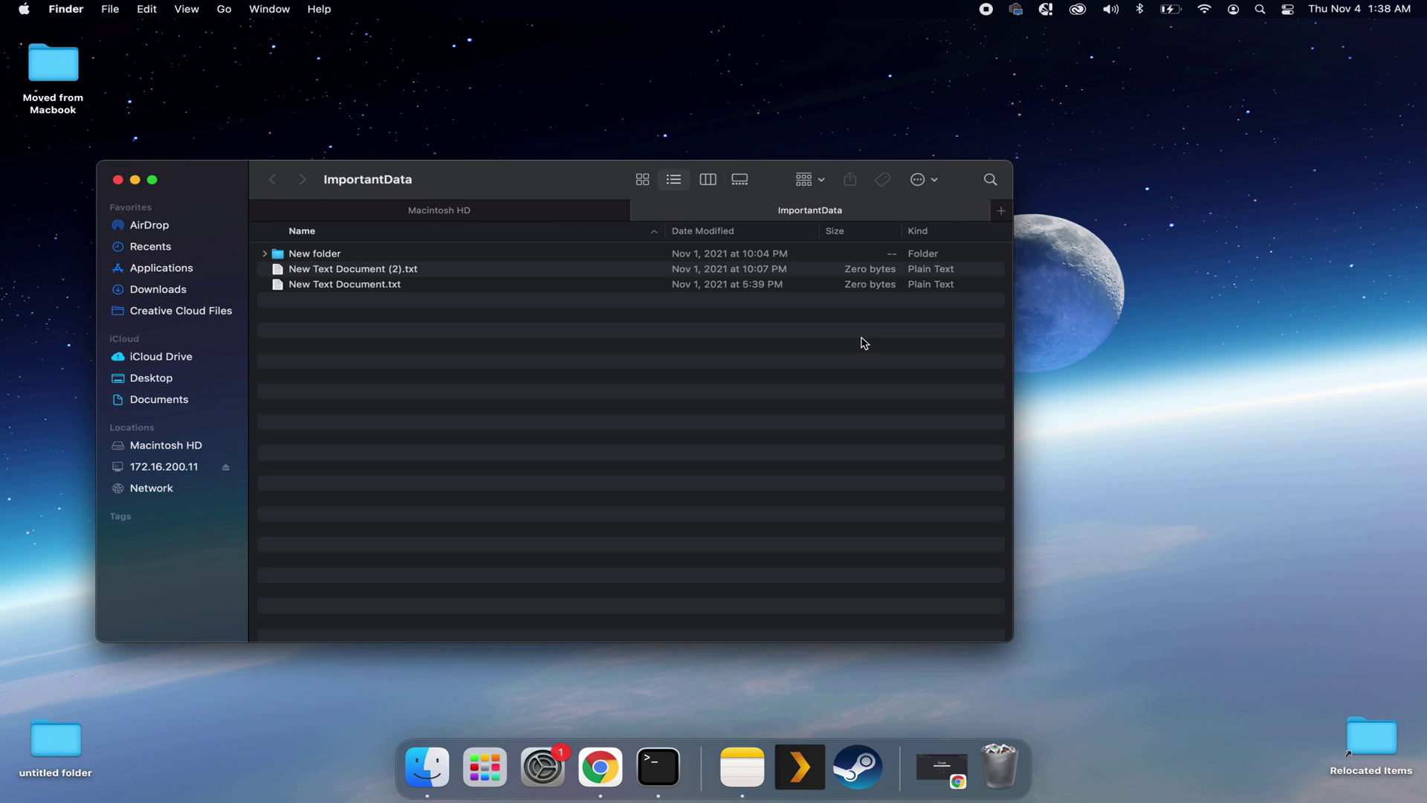
Create a new folder in the ImportantData share, keeping the default name untitled folder.
left_click(267, 260)
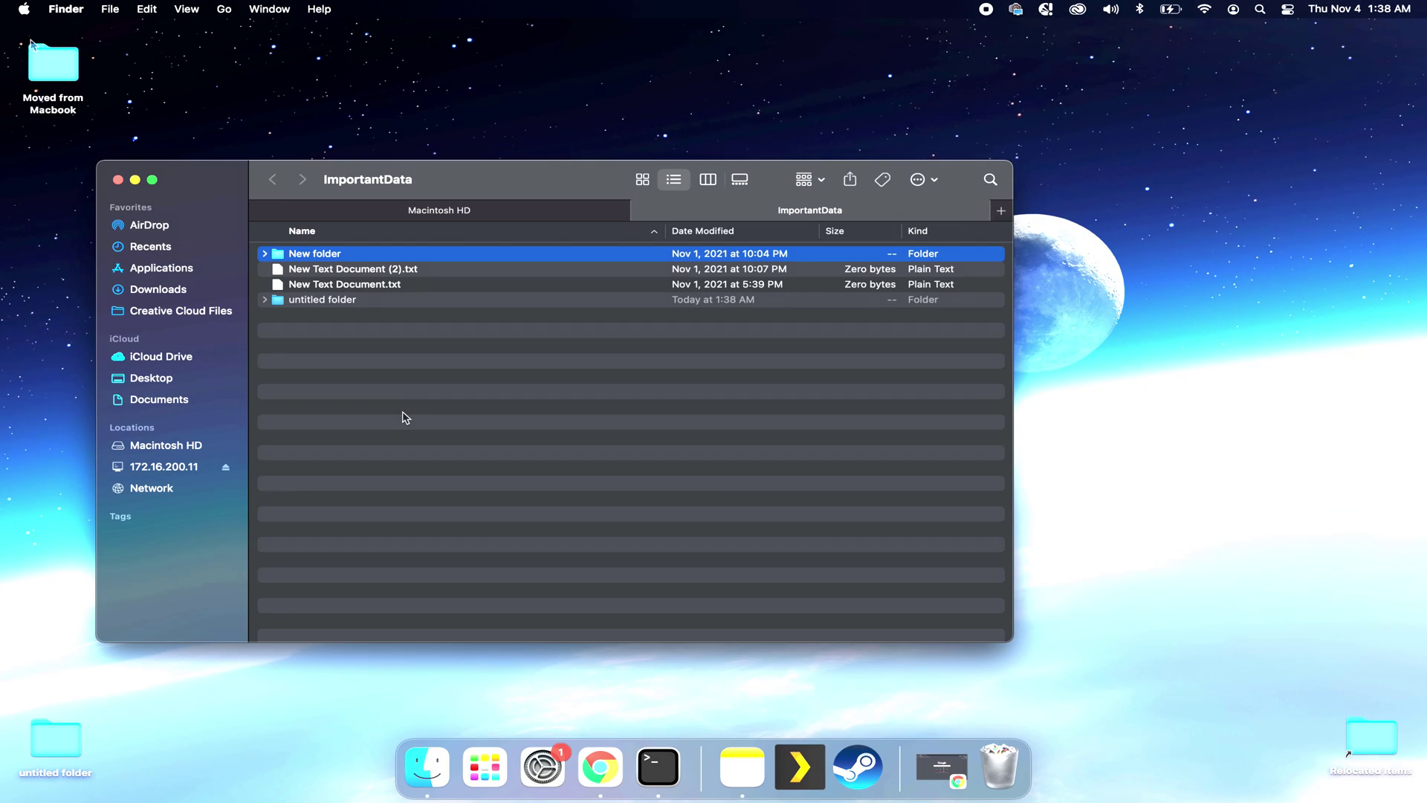
left_click(272, 319)
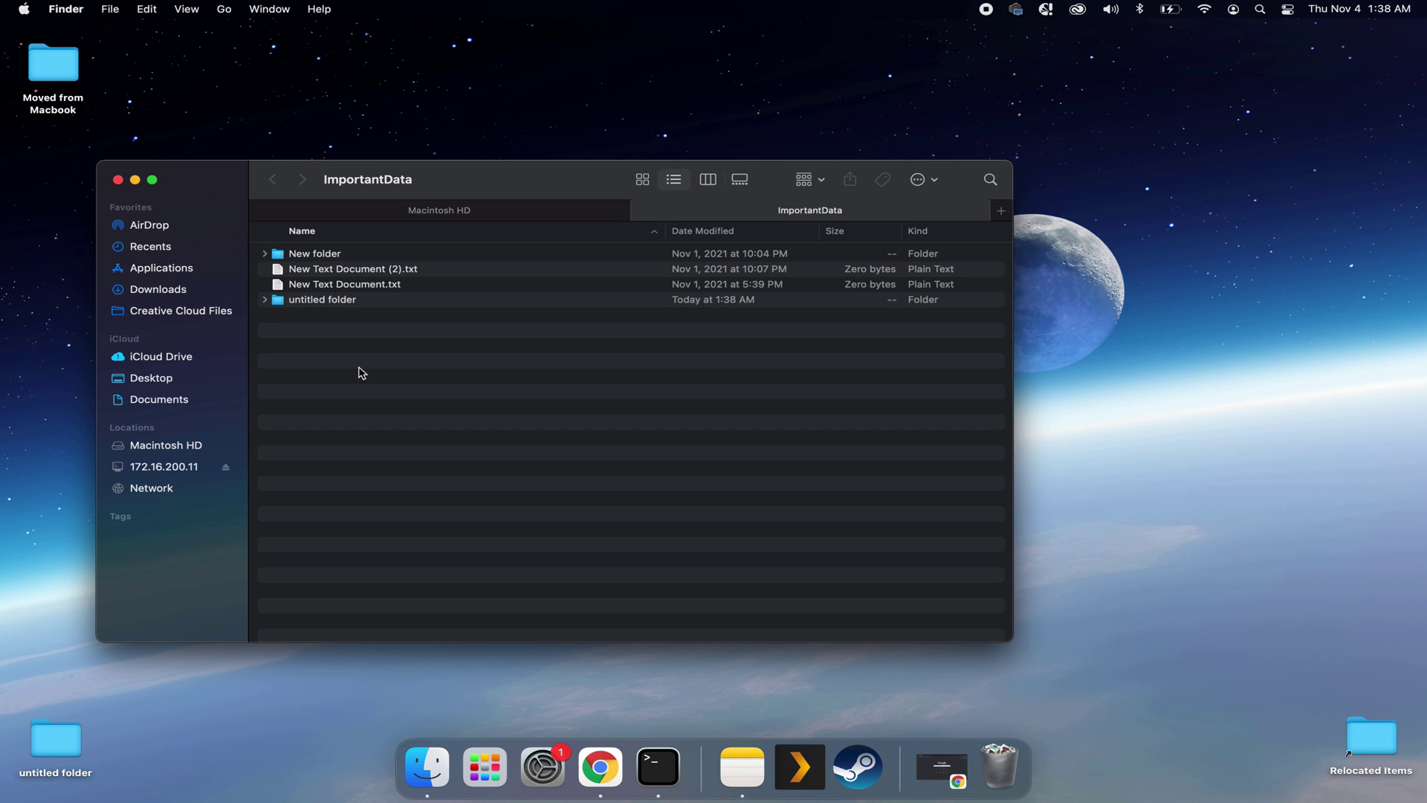
In System Preferences, add the ImportantData share on 172.16.200.11 to the current user's login items under Users & Groups.
left_click(25, 9)
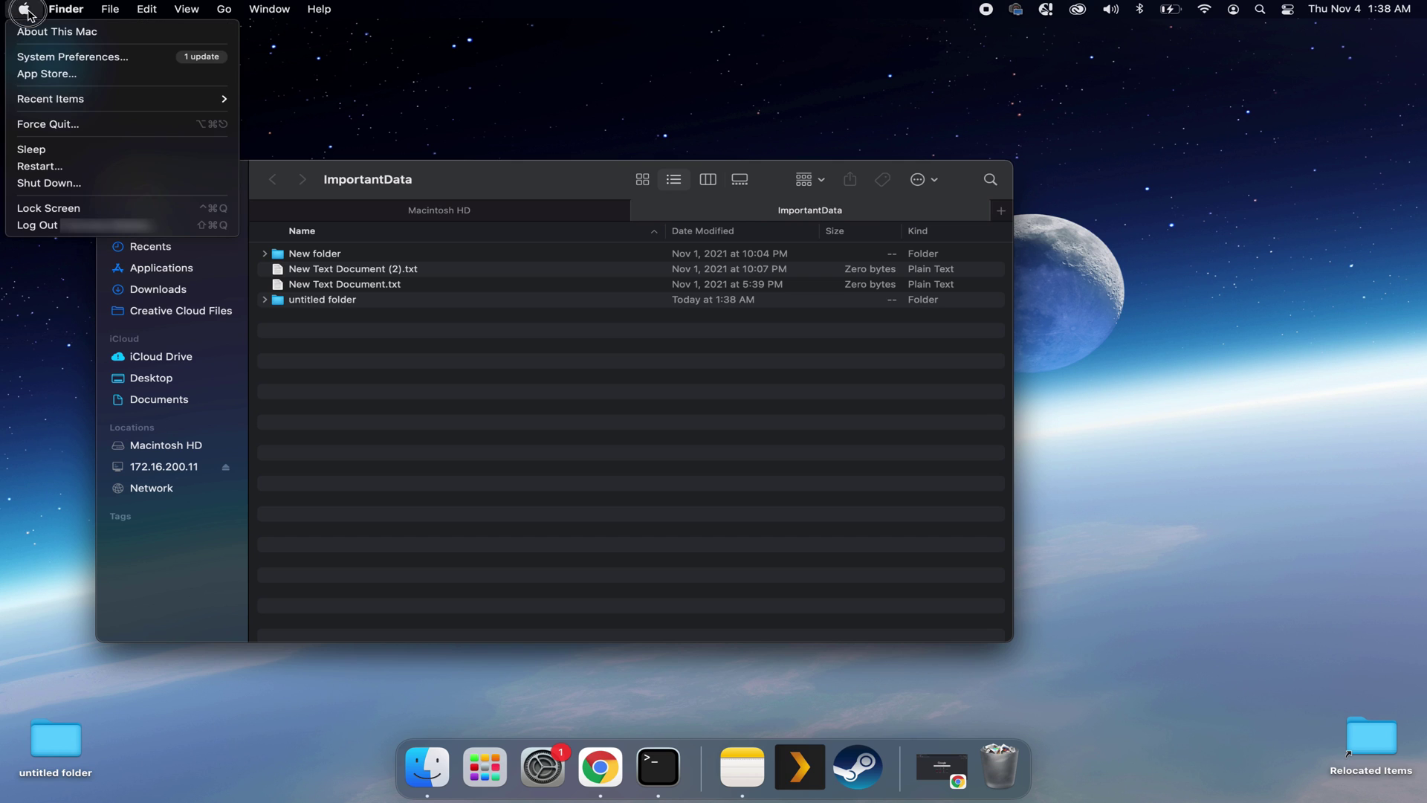
left_click(77, 58)
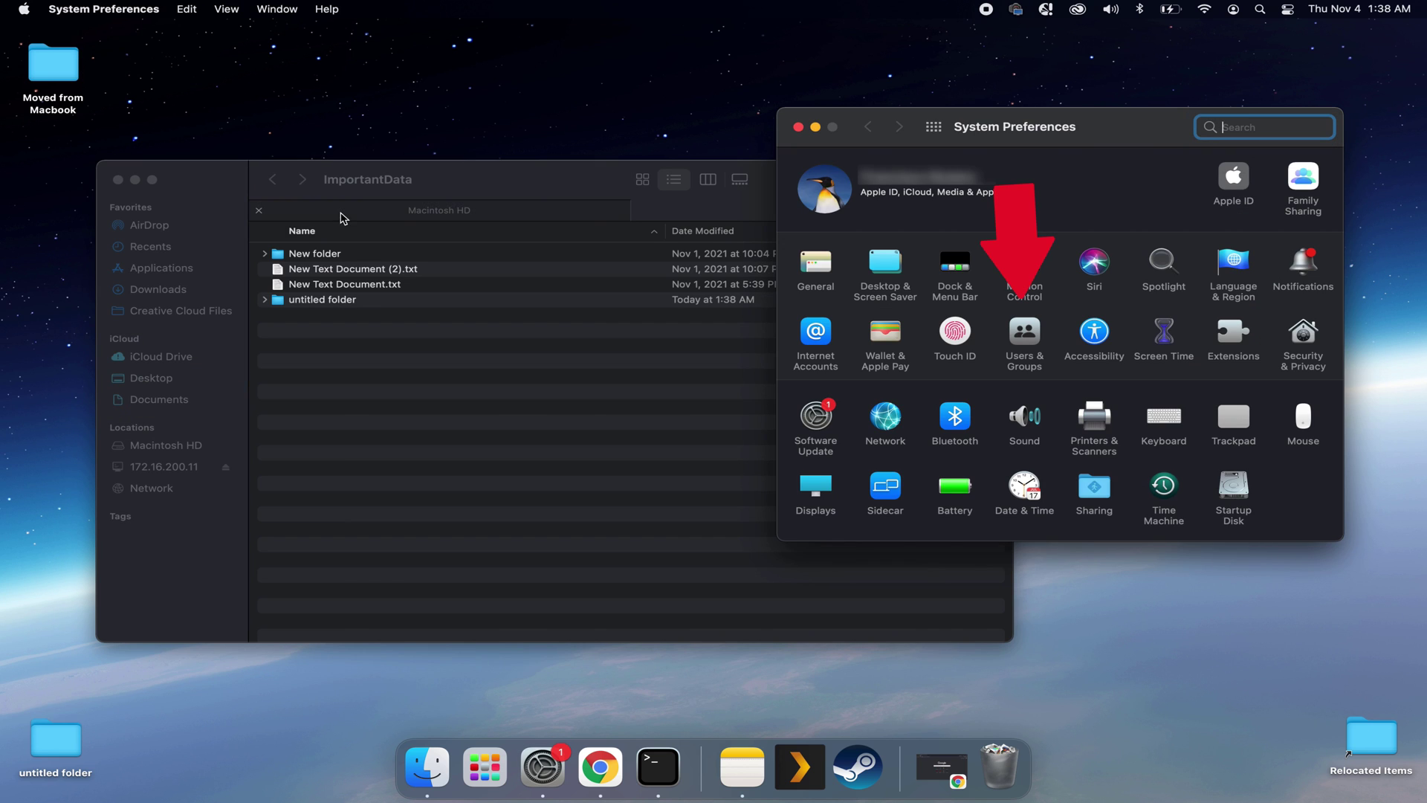
left_click(1036, 354)
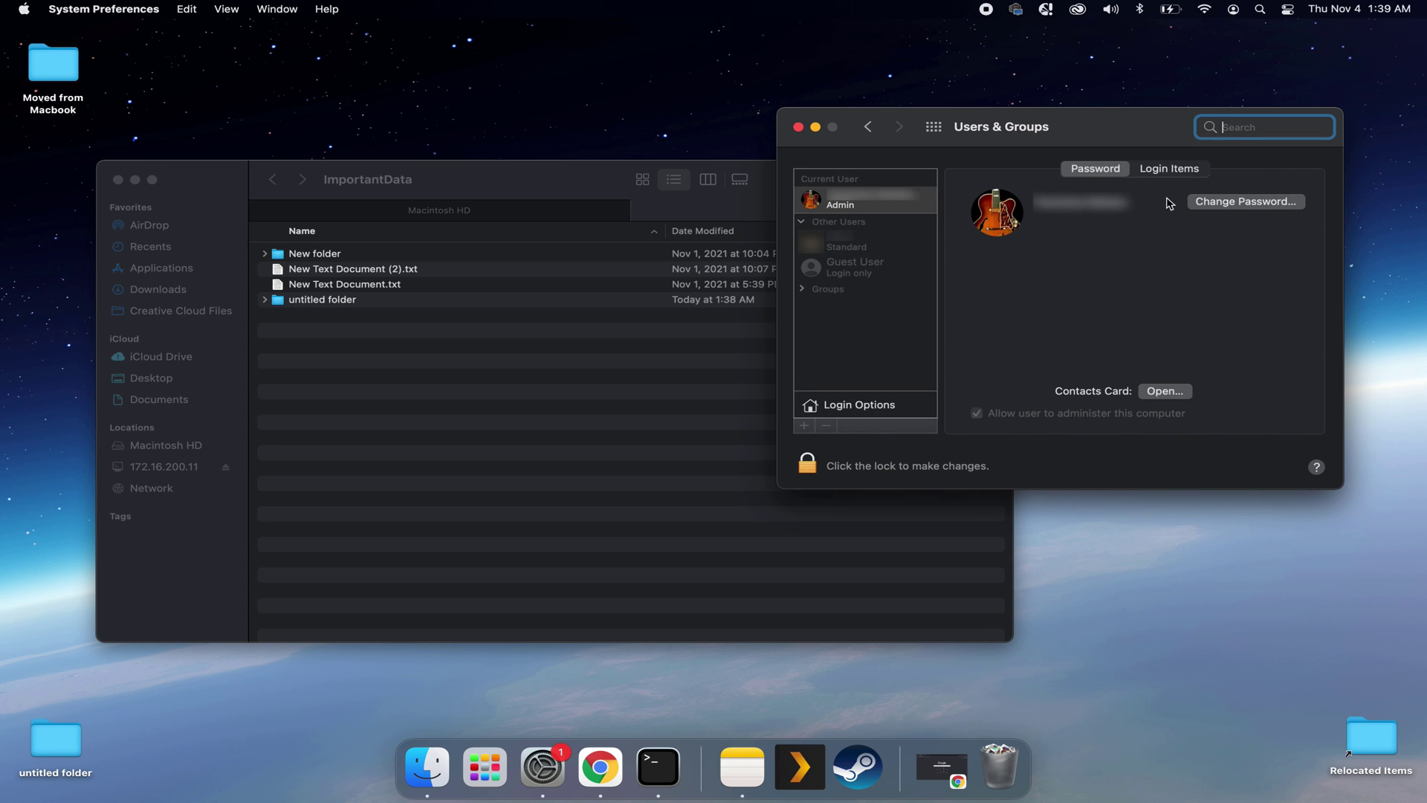
left_click(1167, 170)
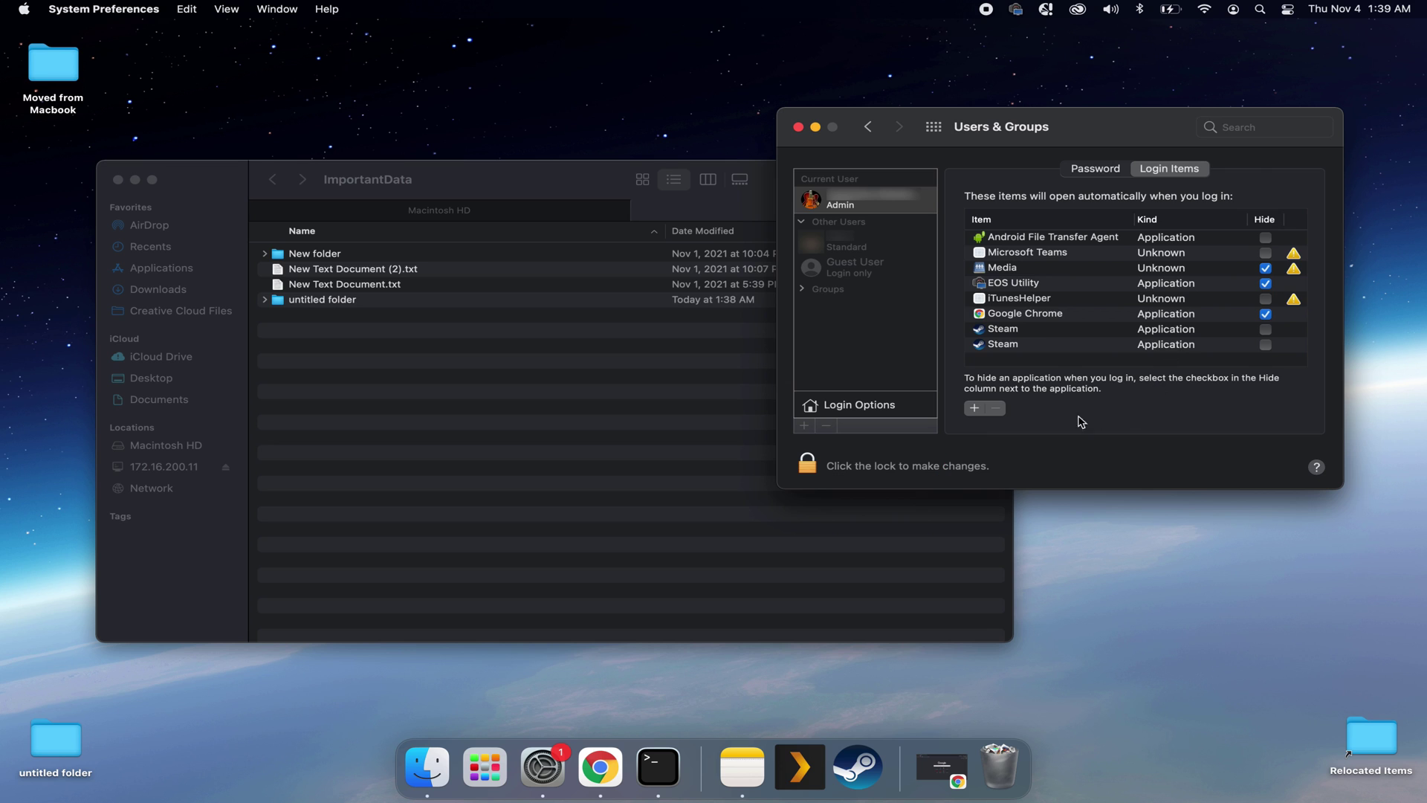
left_click(971, 414)
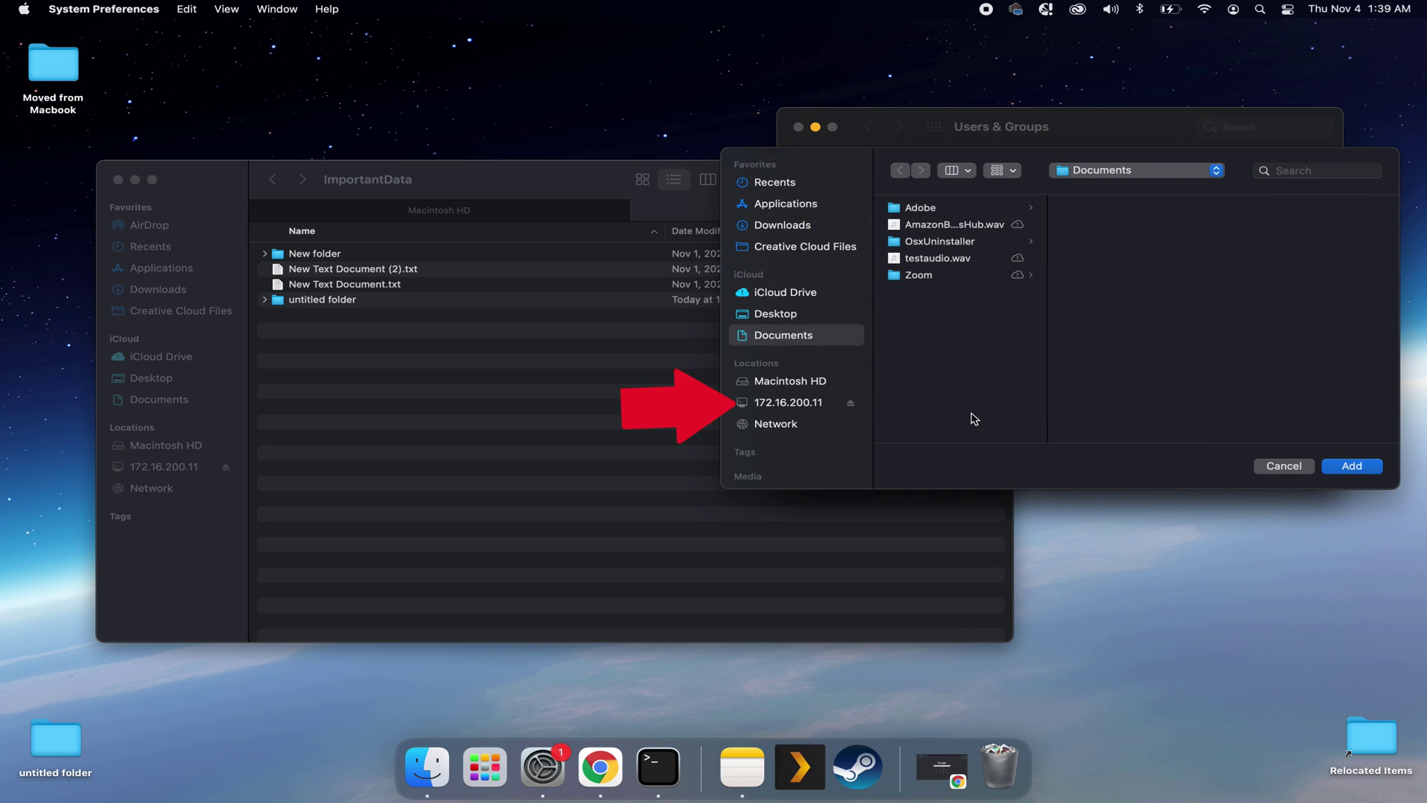
left_click(805, 405)
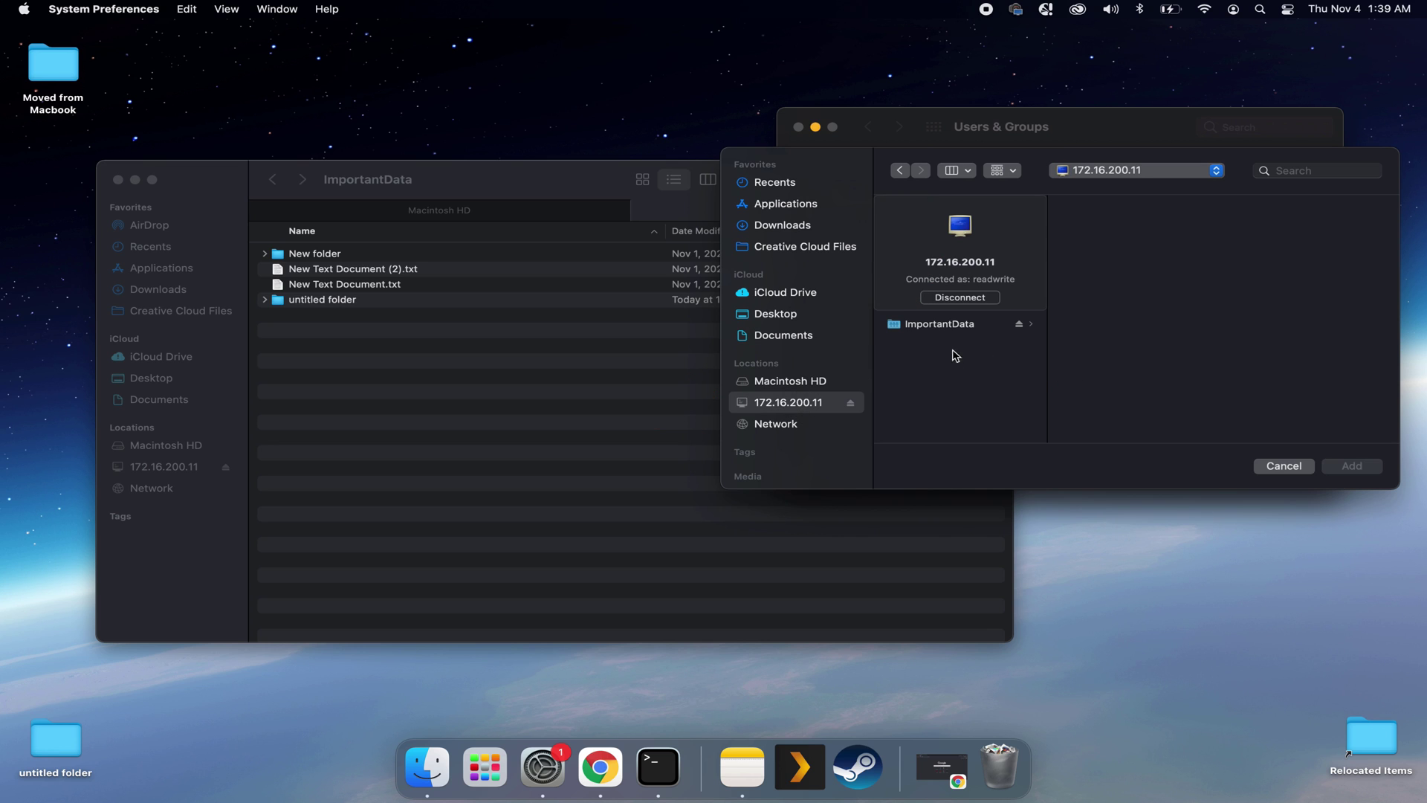
left_click(961, 325)
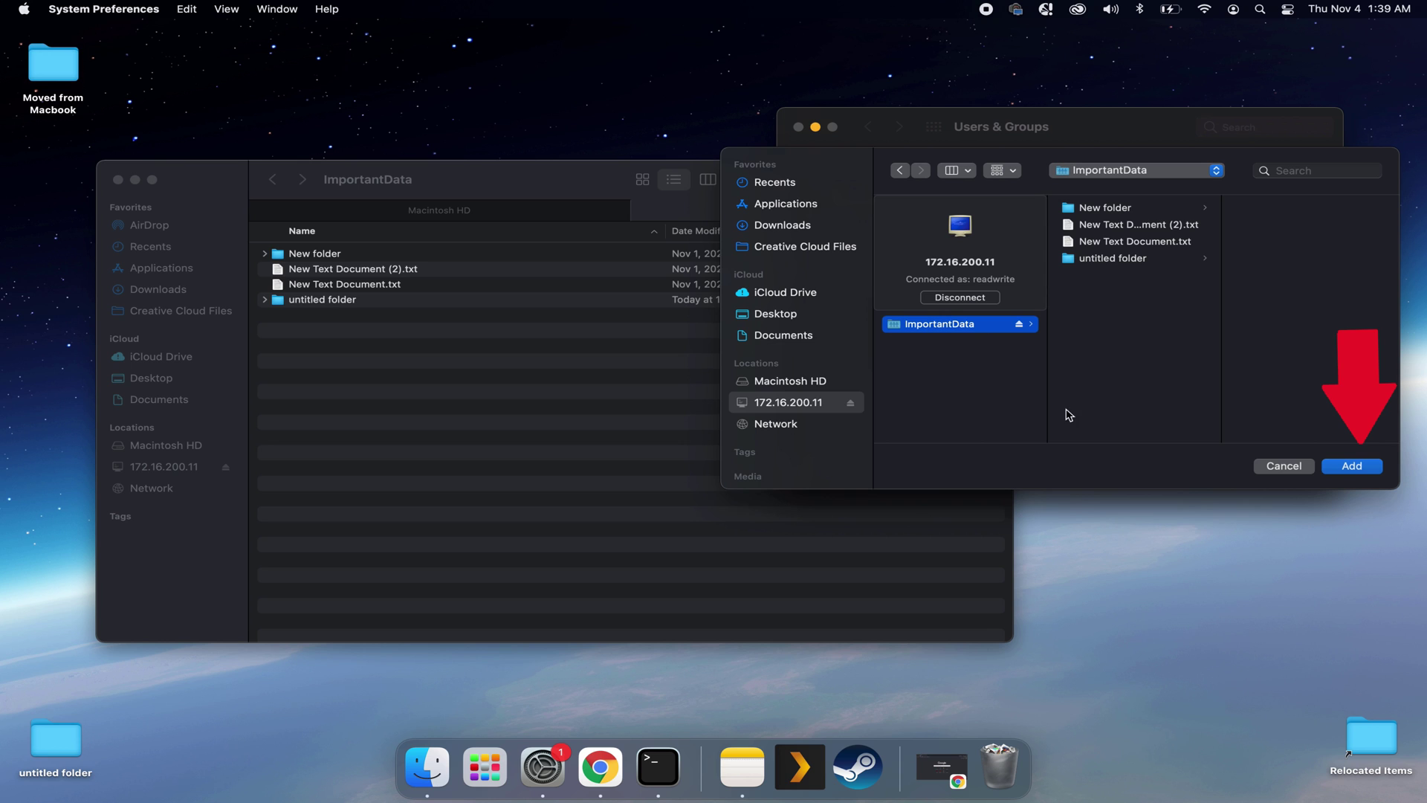
left_click(1365, 467)
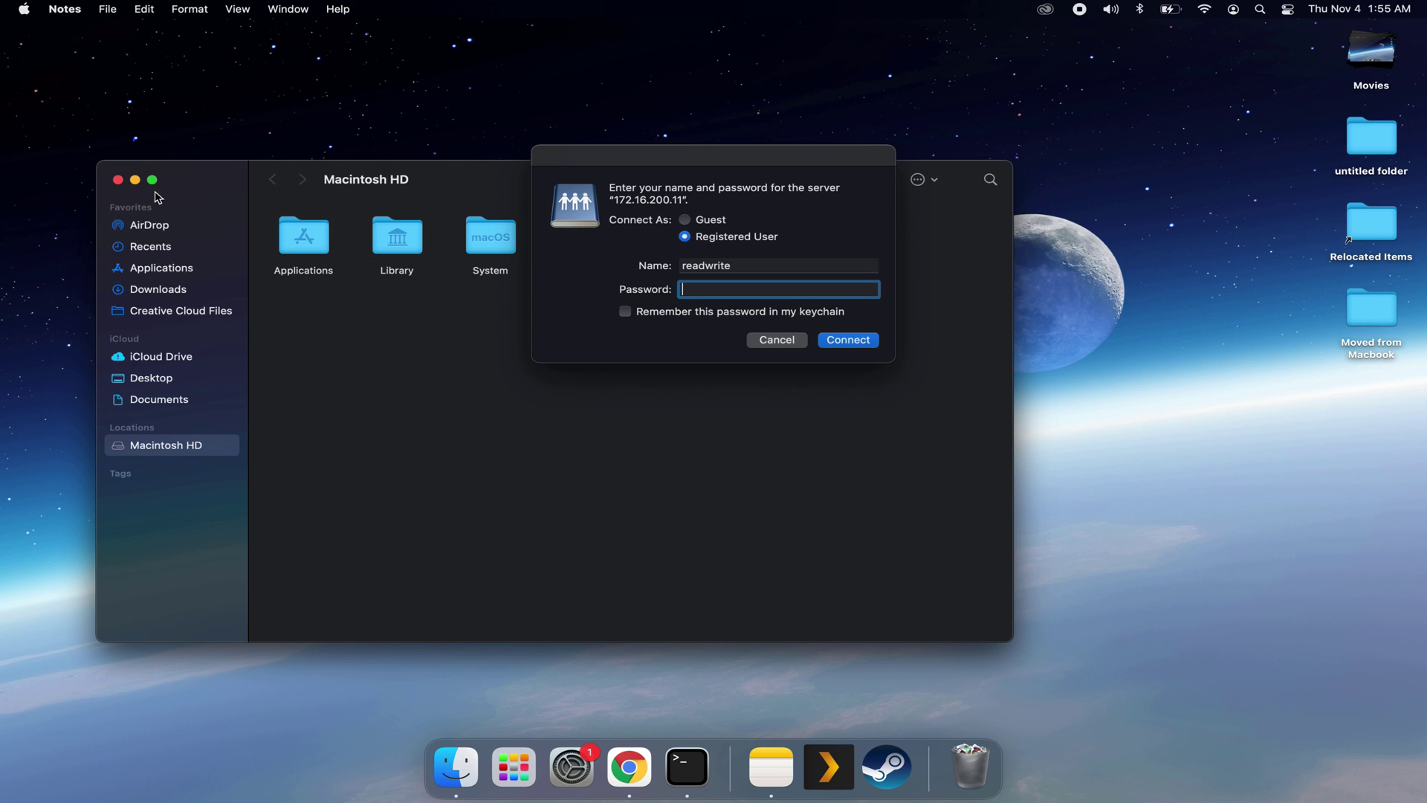
Sign in to 172.16.200.11 as readonly with the account's password, and bring up the available actions for the empty area of ImportantData.
left_click(760, 267)
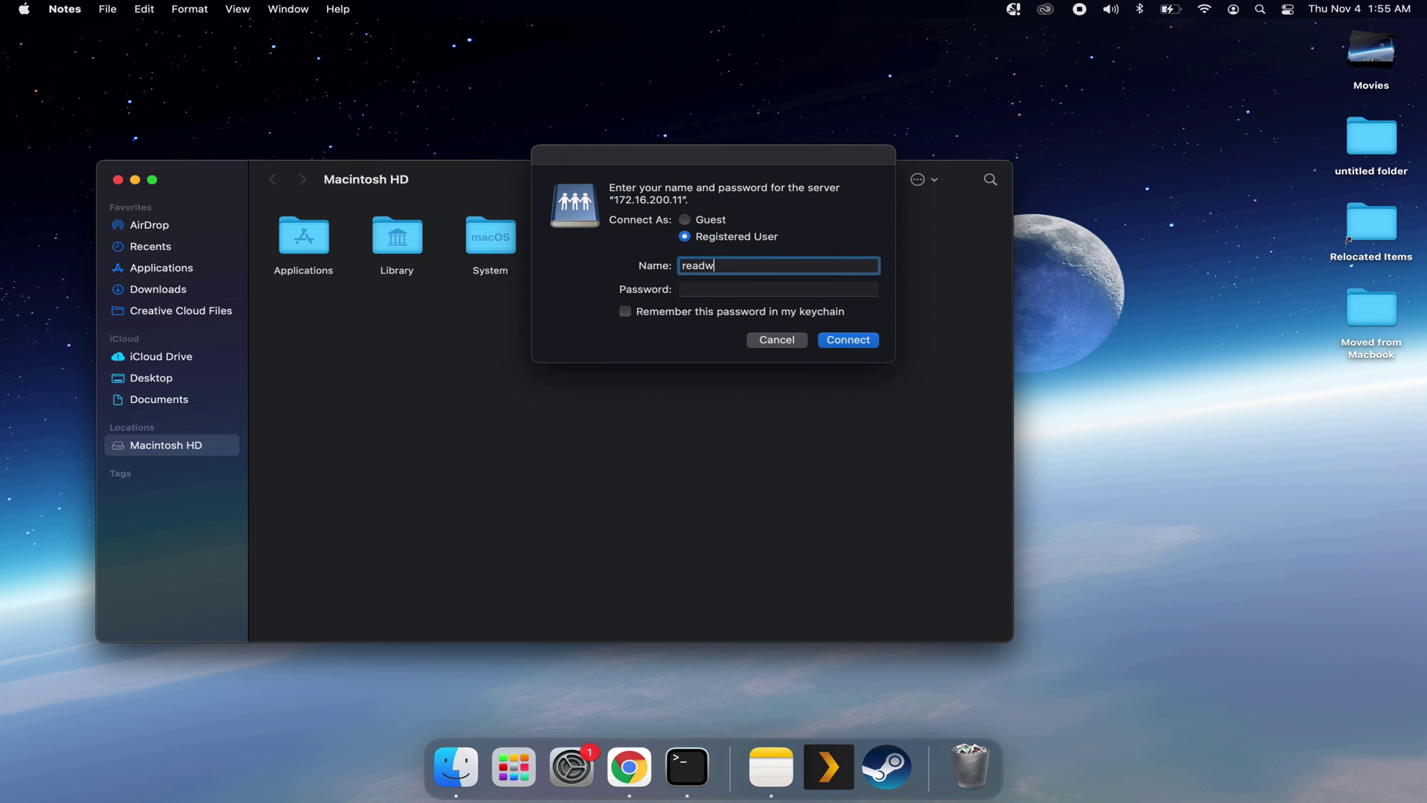
key("Tab")
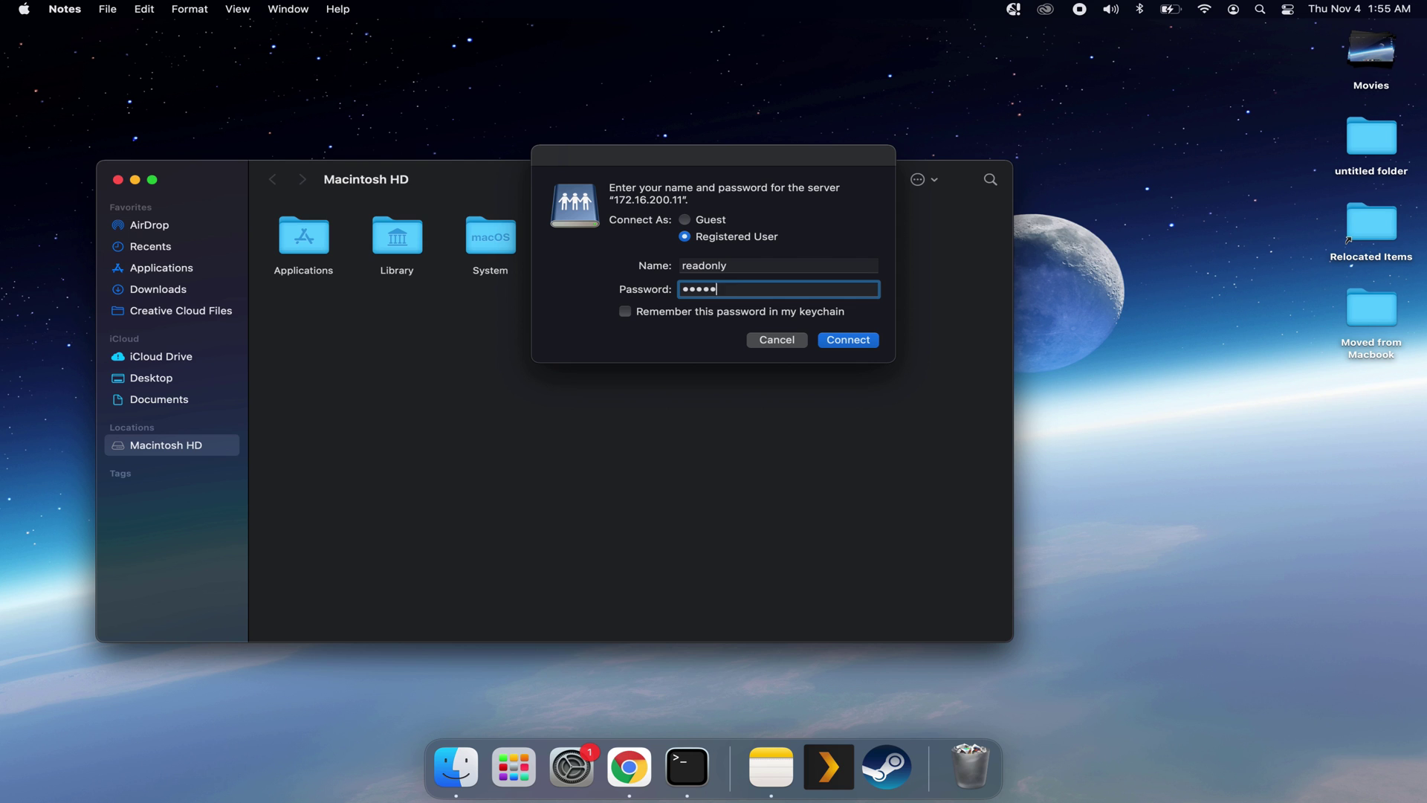
left_click(849, 342)
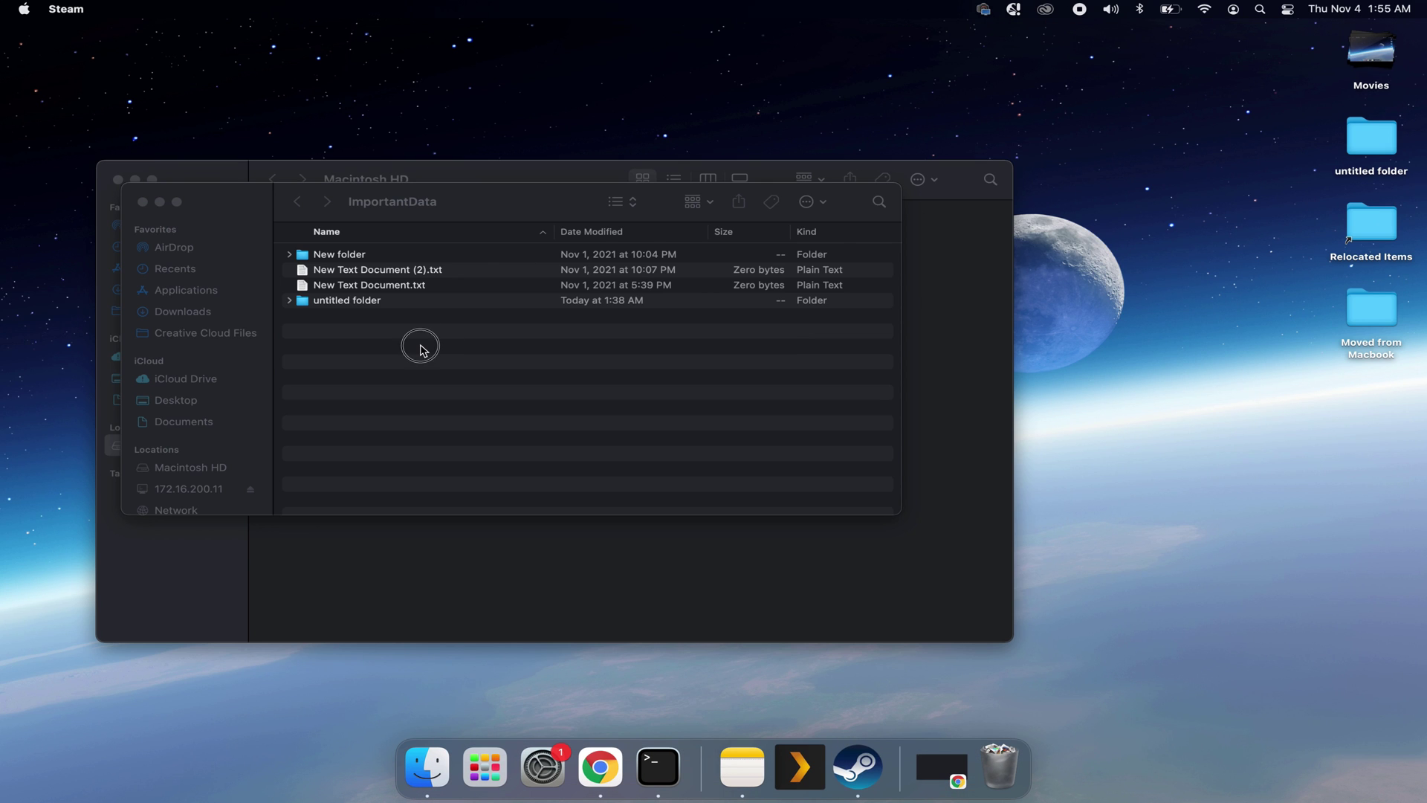
left_click(420, 346)
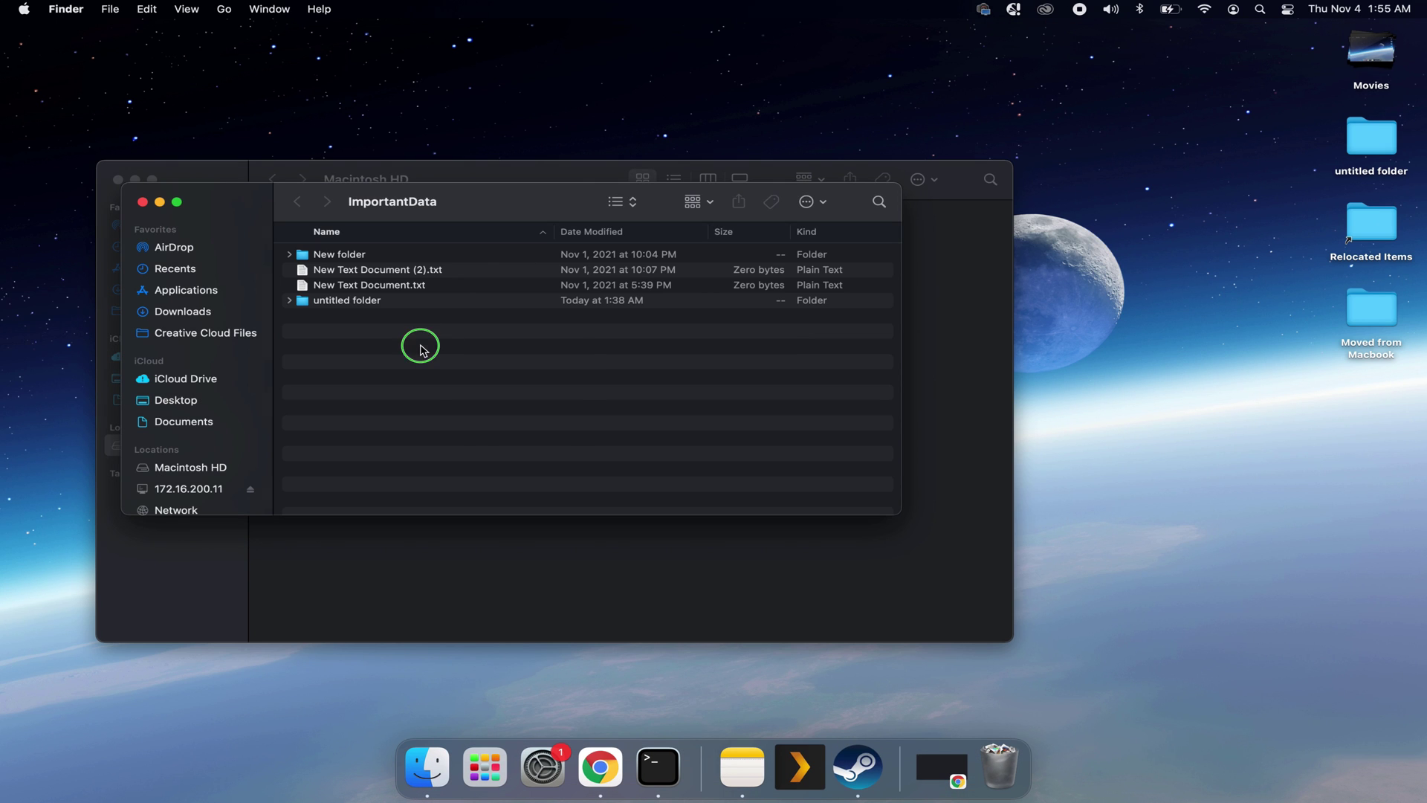
right_click(420, 347)
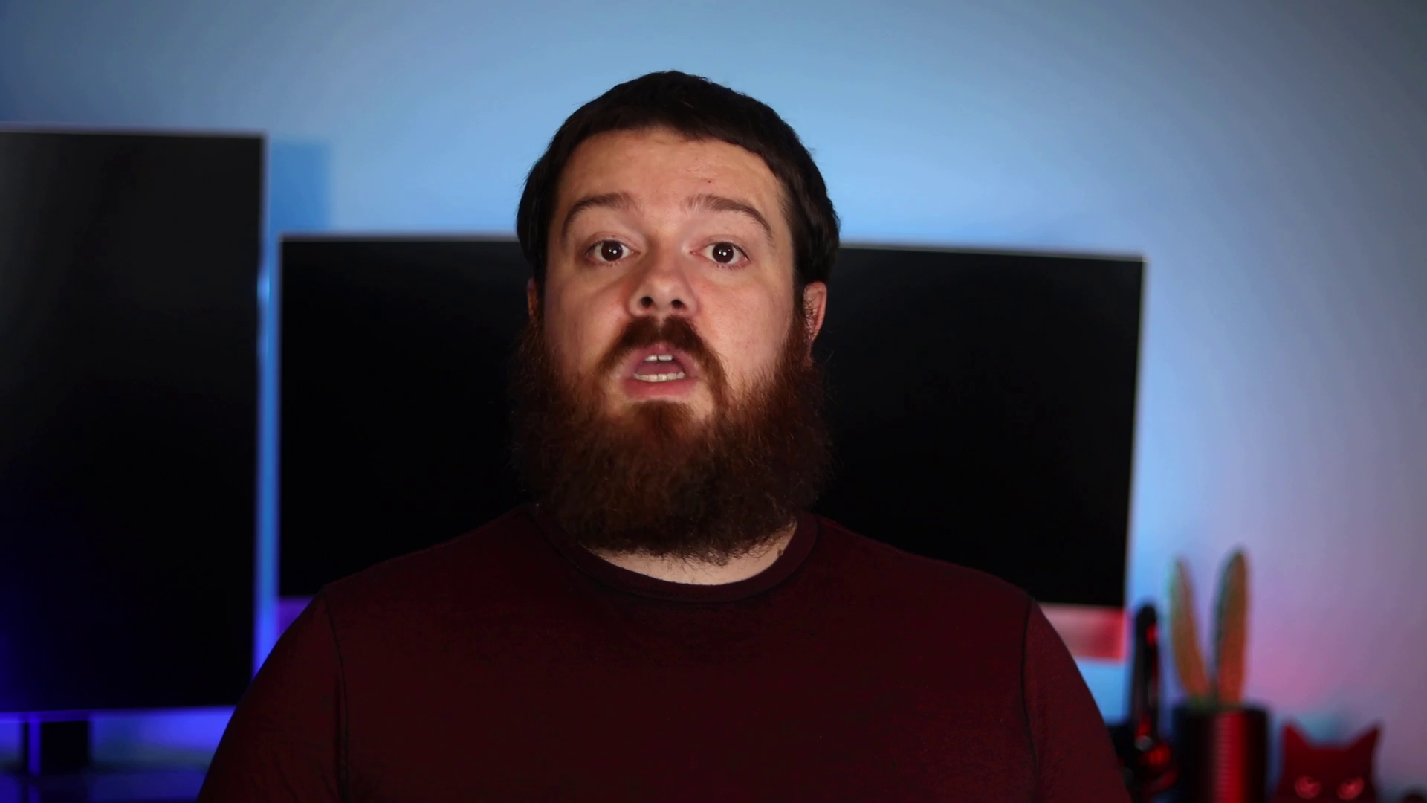